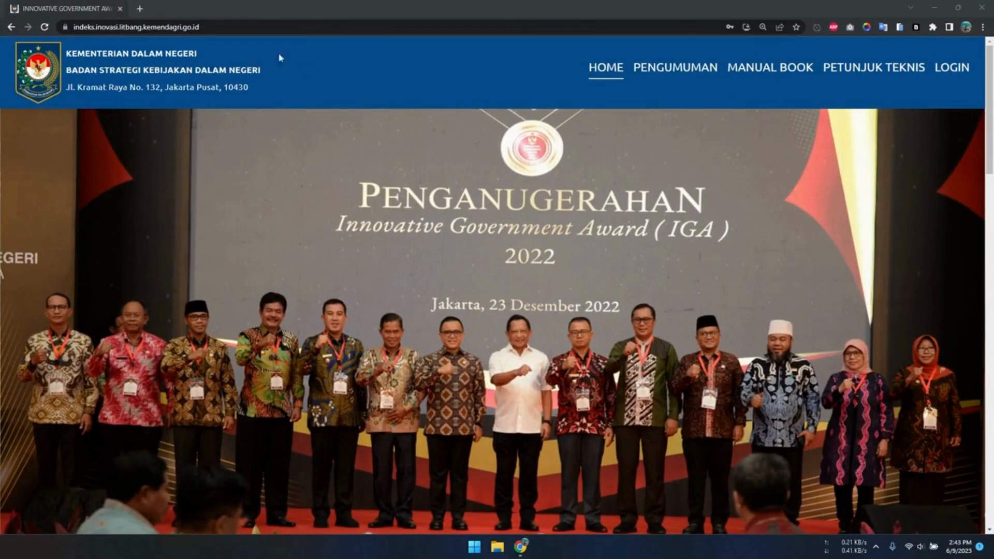
{"action": "left_click", "coordinate": [79, 25]}
{"action": "double_click", "coordinate": [127, 27]}
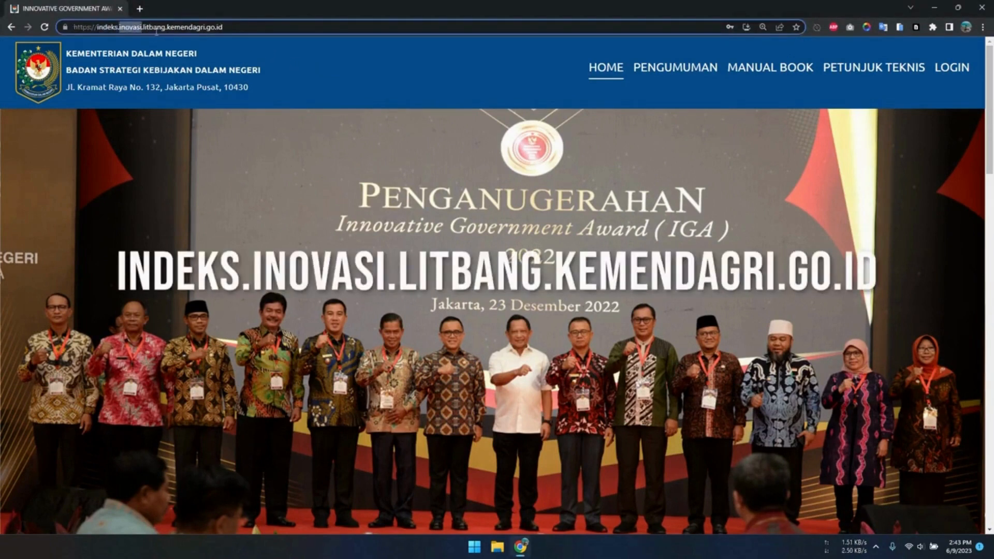
{"action": "double_click", "coordinate": [157, 31]}
{"action": "double_click", "coordinate": [202, 27]}
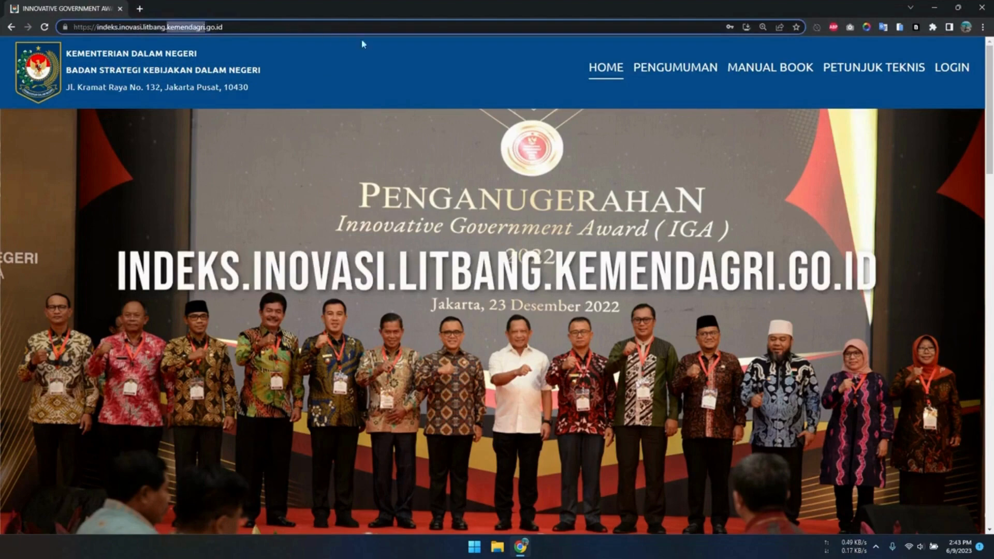
{"action": "left_click", "coordinate": [399, 54]}
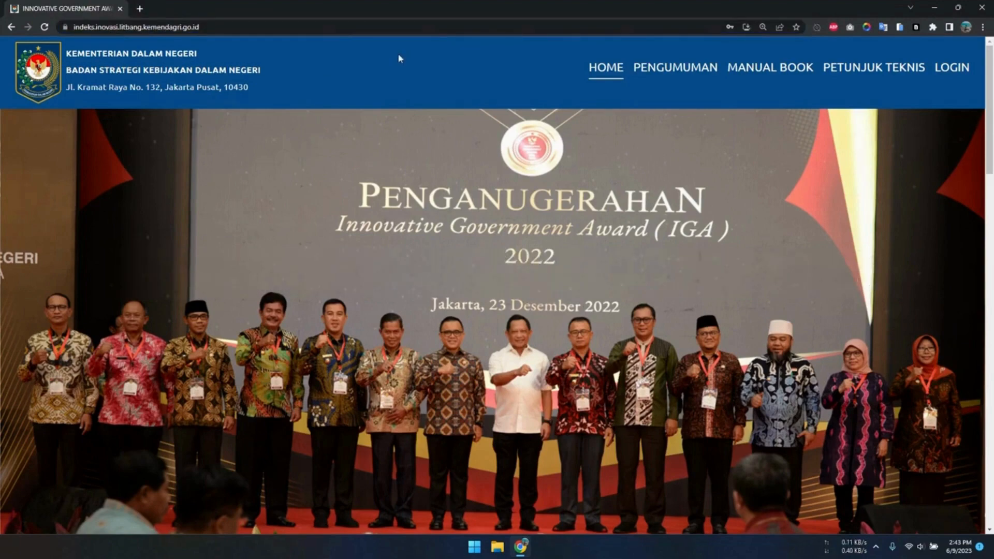
Log in to the innovation index site with the username and password already filled in on the login form
{"action": "scroll", "coordinate": [430, 156], "scroll_direction": "down", "scroll_amount": 1}
{"action": "scroll", "coordinate": [430, 156], "scroll_direction": "down", "scroll_amount": 8}
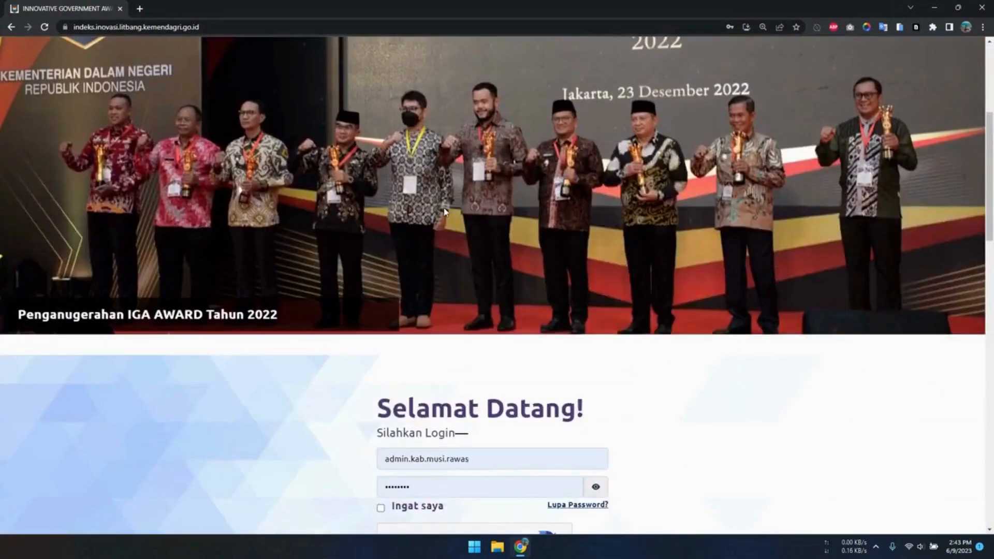
{"action": "left_click", "coordinate": [494, 255]}
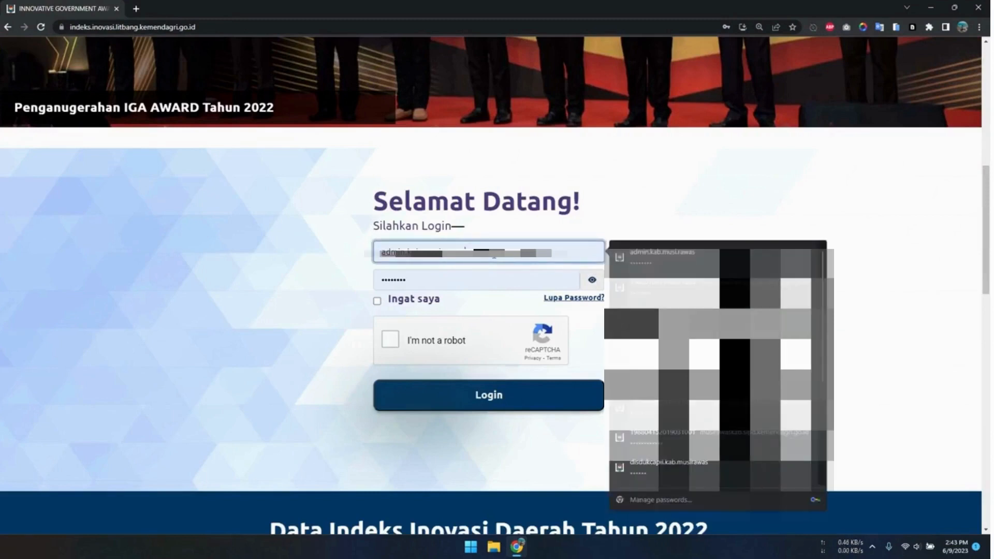
{"action": "left_click", "coordinate": [474, 282]}
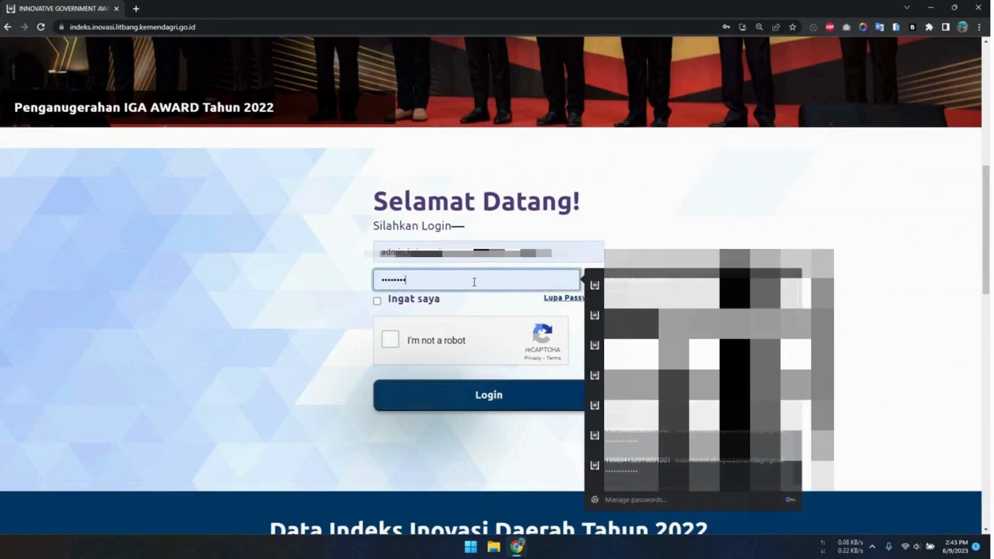
{"action": "left_click", "coordinate": [305, 327]}
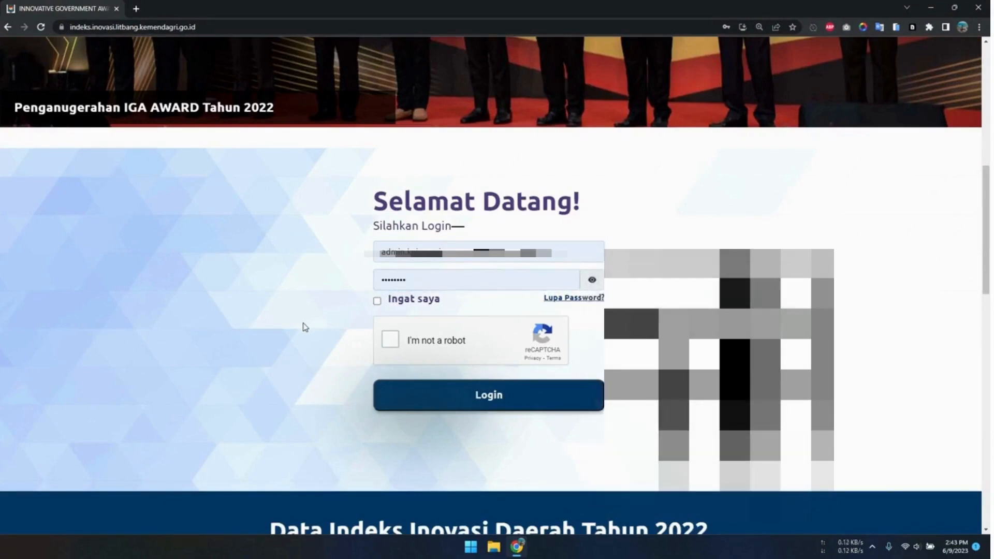
{"action": "left_click", "coordinate": [490, 396]}
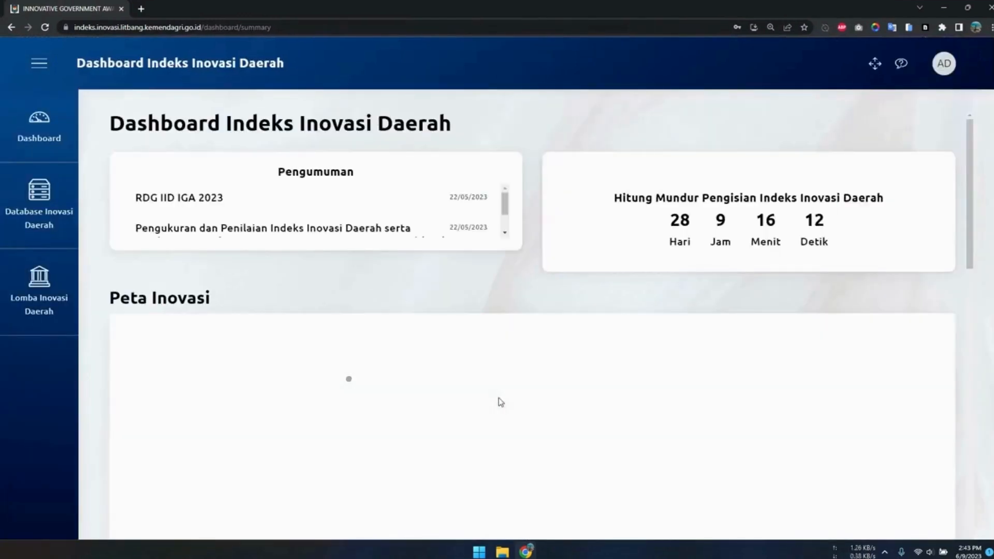
Open the Inovasi Daerah list from the Database Inovasi Daerah and start adding a new regional innovation
{"action": "mouse_move", "coordinate": [42, 215]}
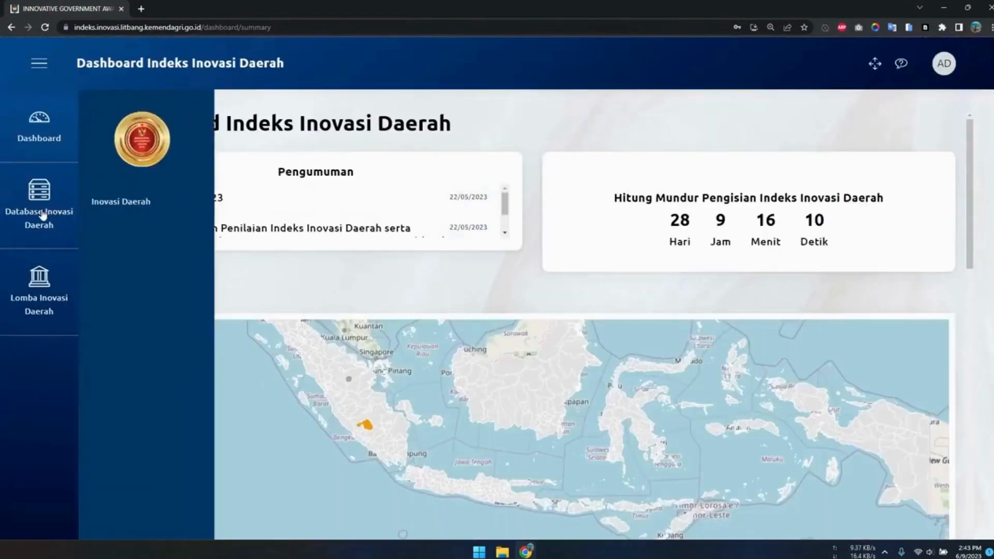
{"action": "left_click", "coordinate": [191, 206]}
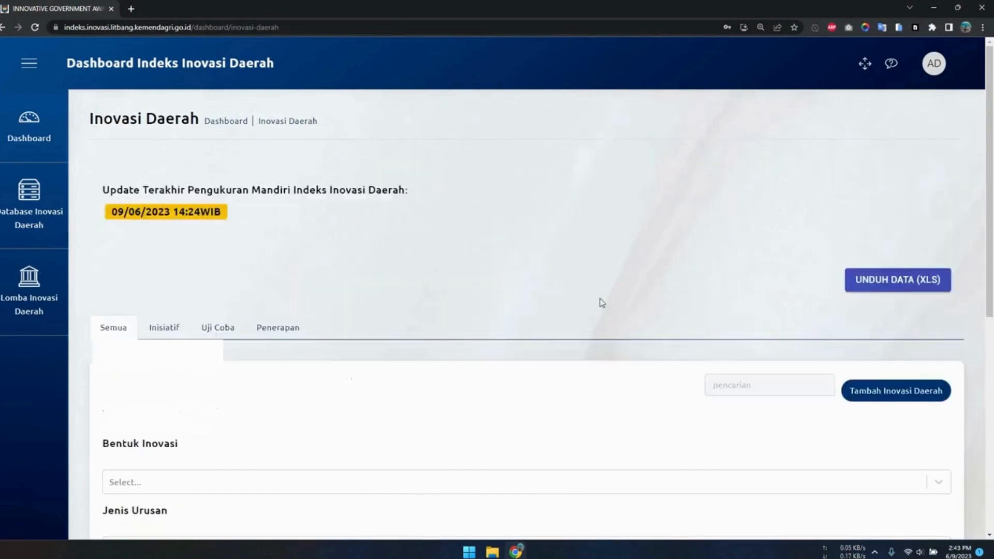
{"action": "left_click", "coordinate": [904, 393]}
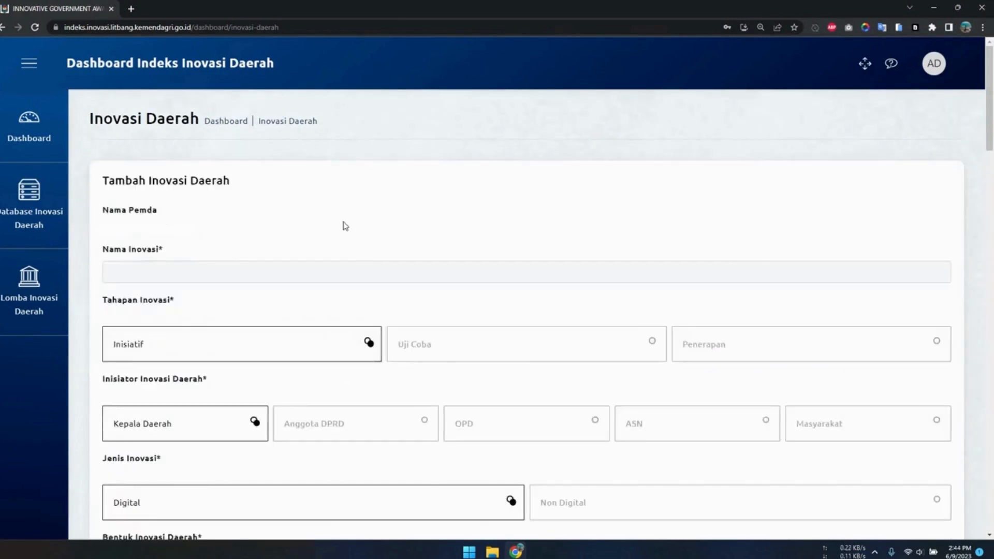
Enter "Website" as the Nama Inovasi of the new innovation
{"action": "left_click", "coordinate": [271, 267]}
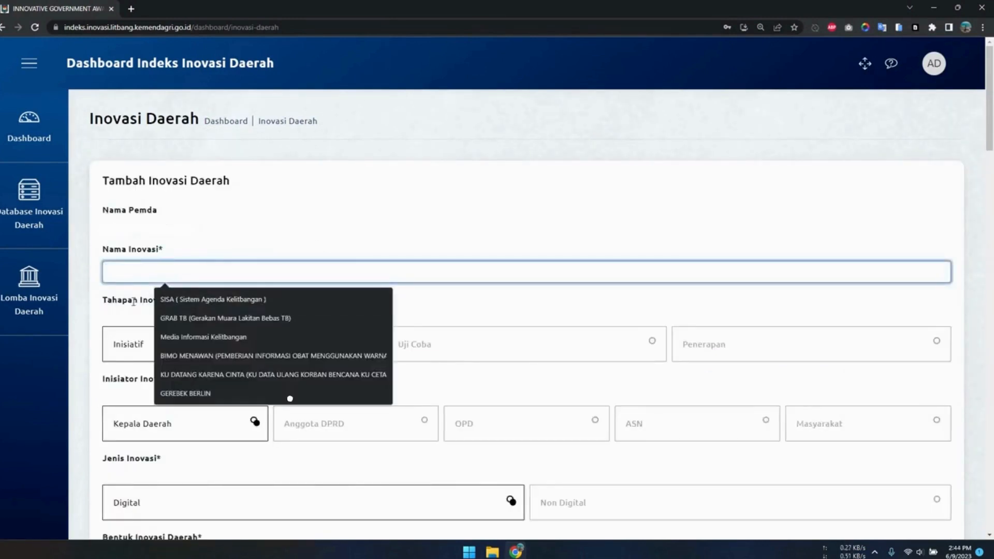
{"action": "left_click", "coordinate": [125, 378]}
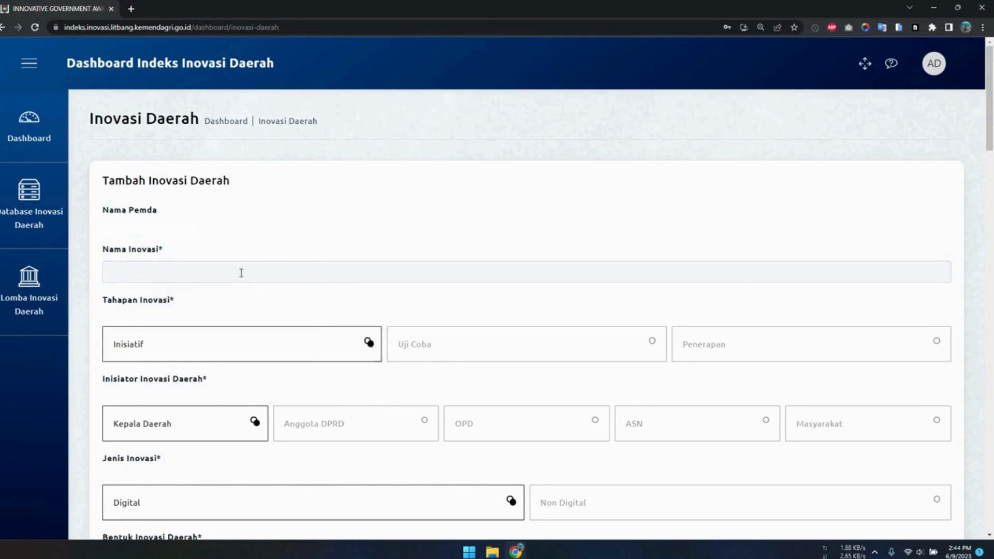
{"action": "left_click", "coordinate": [283, 269]}
{"action": "type", "text": "Websi"}
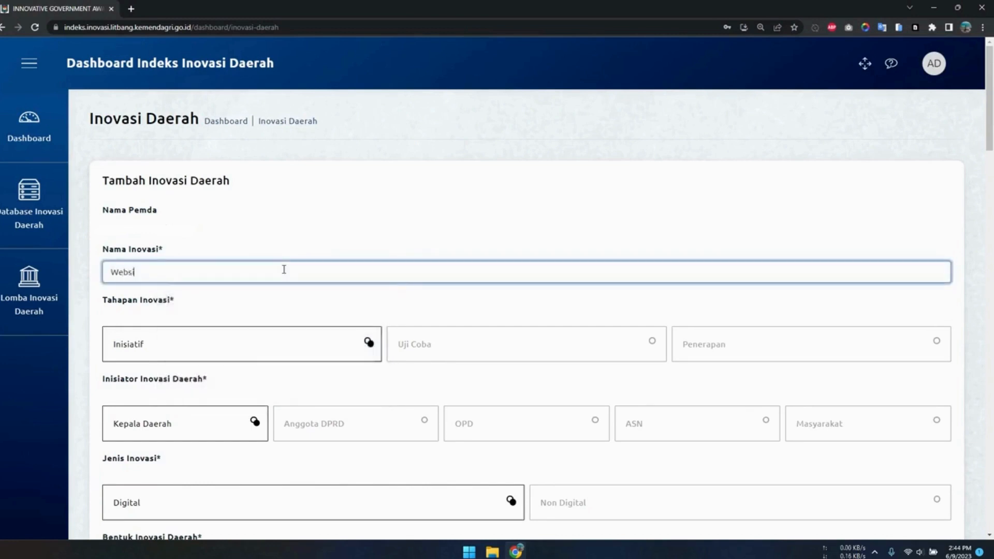
{"action": "type", "text": "te"}
{"action": "left_click", "coordinate": [282, 256]}
Set the Tahapan Inovasi of the new innovation to Penerapan
{"action": "left_click_drag", "start_coordinate": [100, 301], "coordinate": [204, 300]}
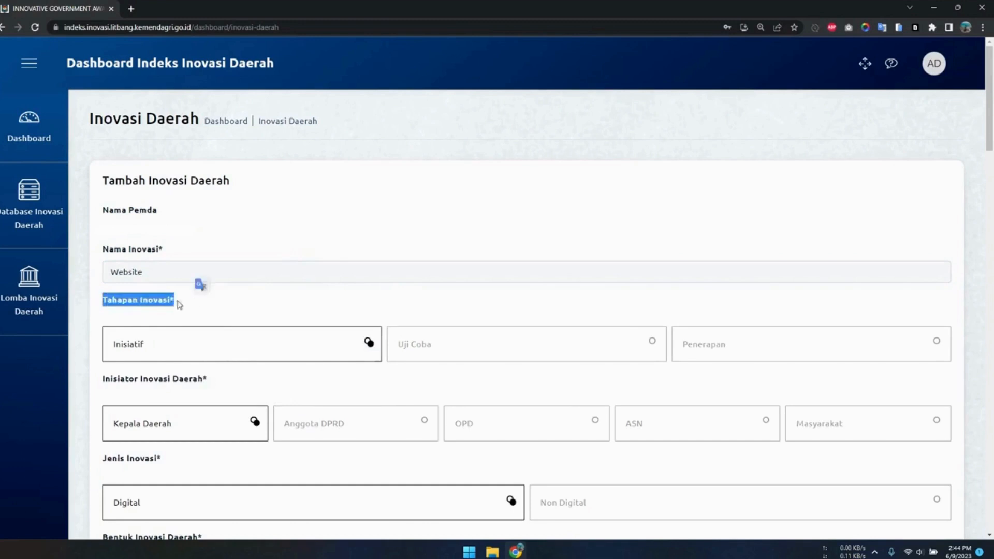
{"action": "left_click", "coordinate": [149, 302]}
{"action": "left_click", "coordinate": [741, 346]}
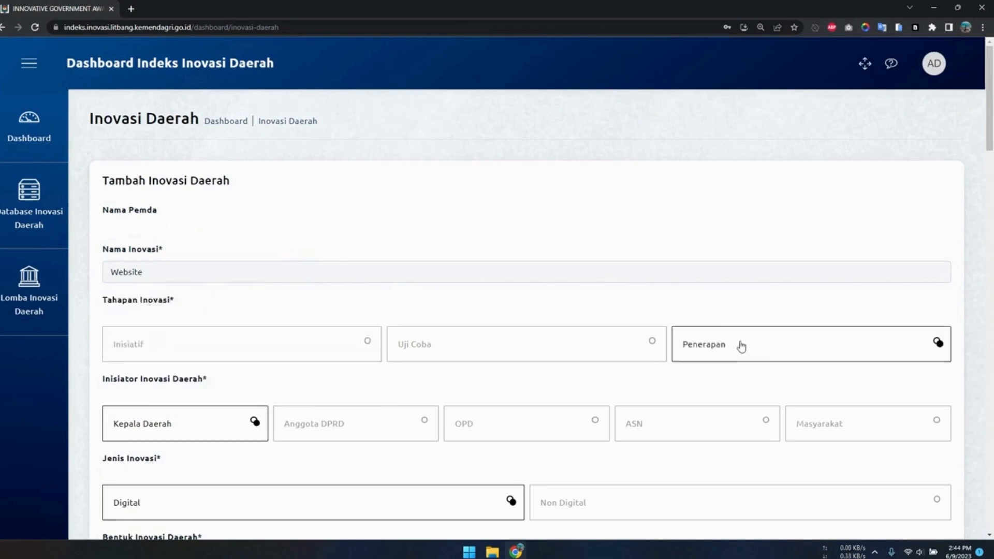
Set the Inisiator Inovasi Daerah to OPD and the Jenis Inovasi to Digital
{"action": "scroll", "coordinate": [553, 308], "scroll_direction": "down", "scroll_amount": 2}
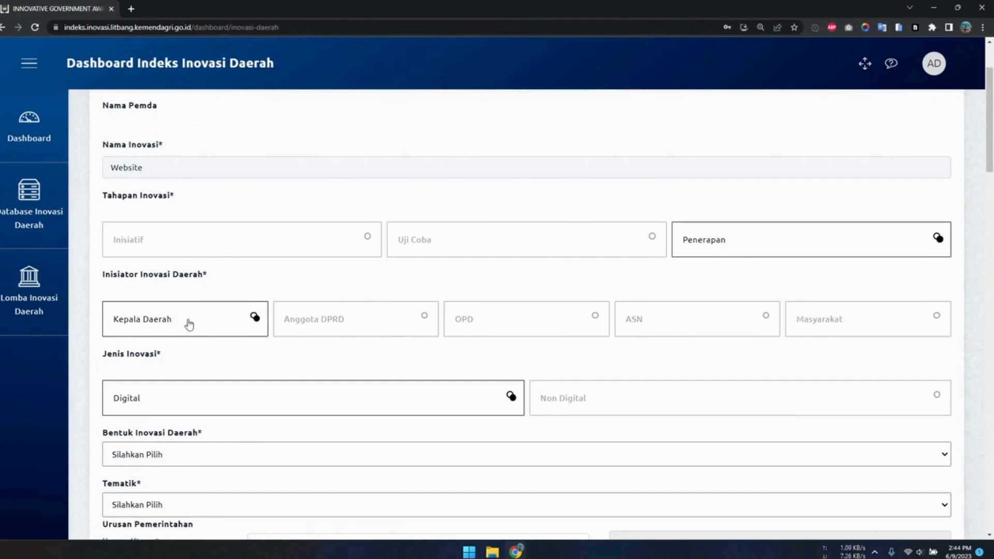
{"action": "left_click", "coordinate": [346, 320]}
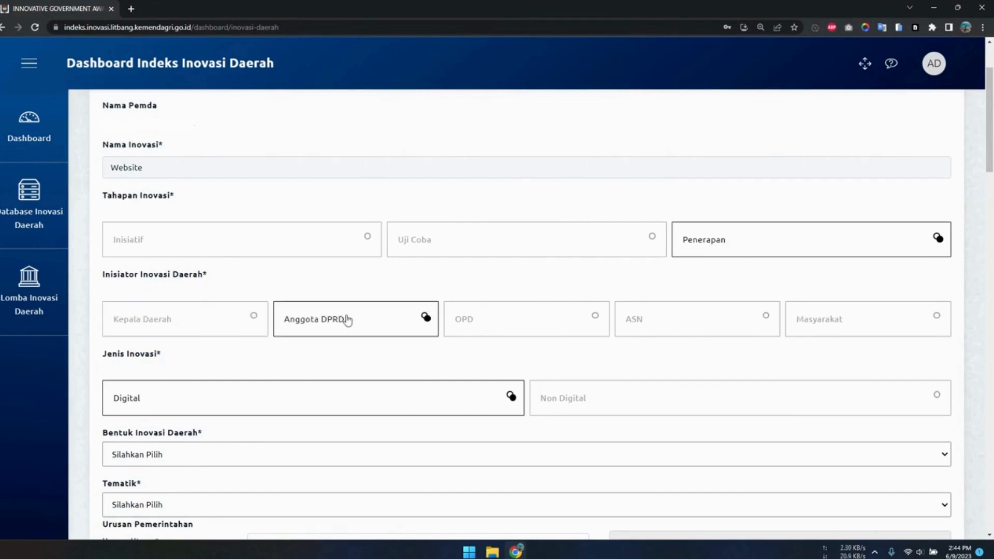
{"action": "left_click", "coordinate": [523, 330]}
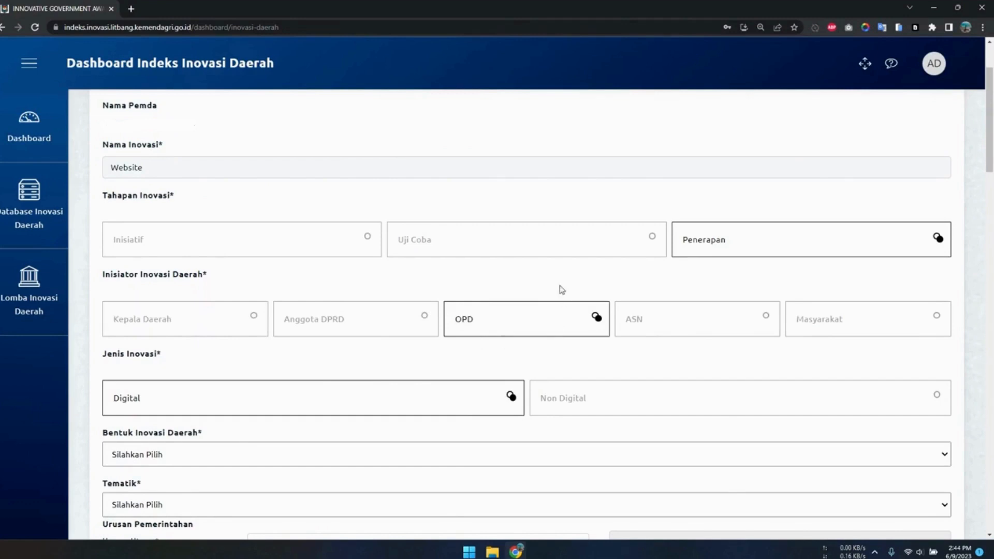
{"action": "left_click", "coordinate": [241, 313]}
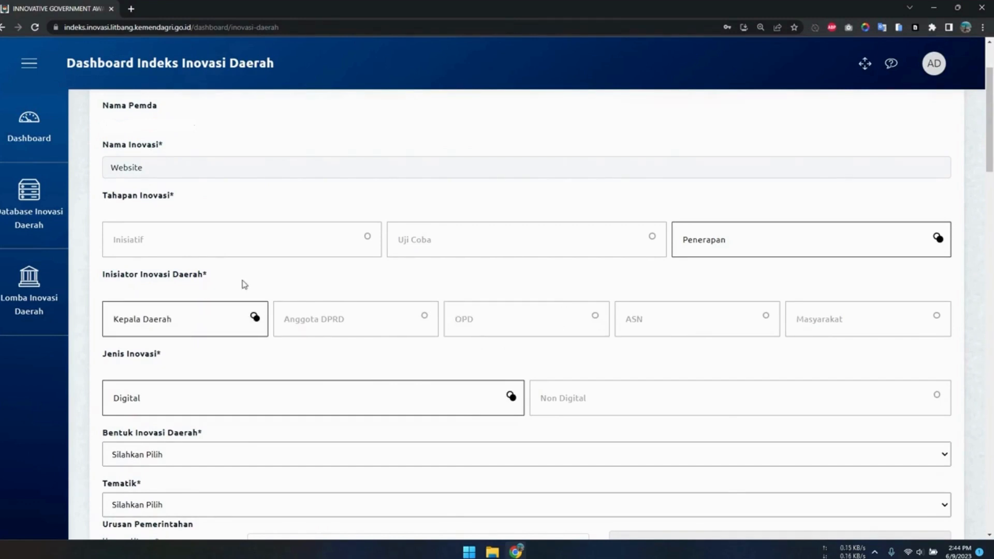
{"action": "left_click", "coordinate": [524, 317]}
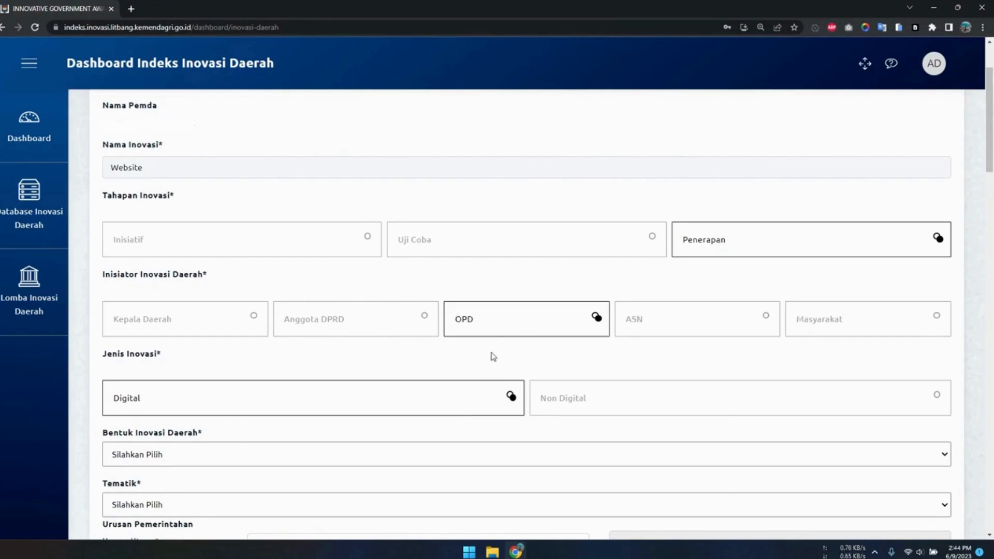
{"action": "scroll", "coordinate": [493, 356], "scroll_direction": "down", "scroll_amount": 1}
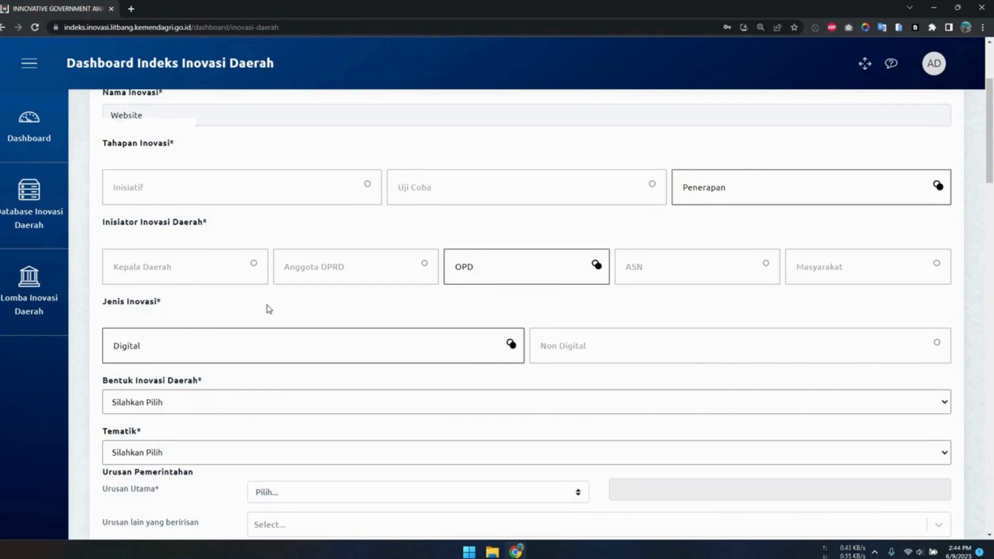
{"action": "left_click", "coordinate": [578, 347]}
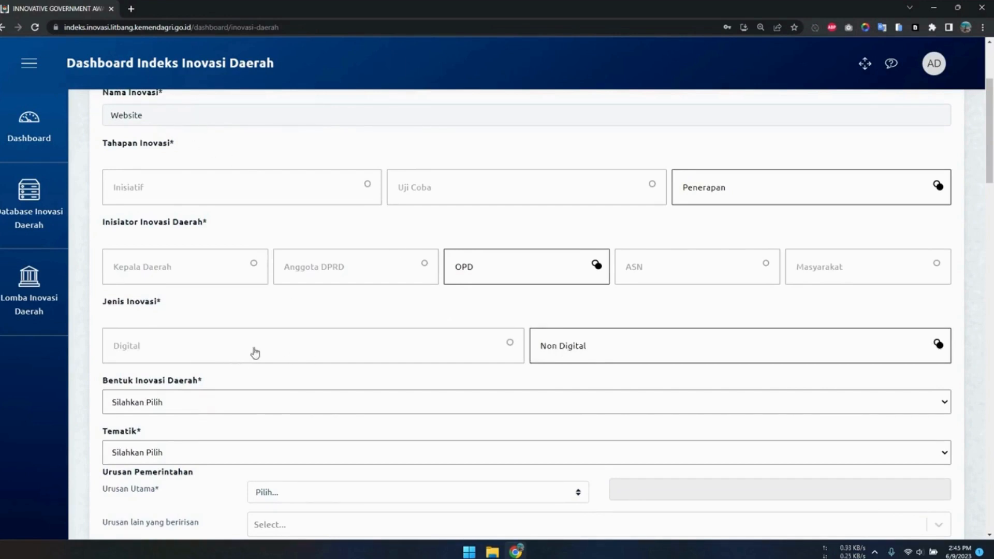
{"action": "left_click", "coordinate": [299, 348]}
Set the Bentuk Inovasi Daerah to "Inovasi Daerah lainnya sesuai dengan Urusan Pemerintahan yang menjadi kewenangan Daerah"
{"action": "scroll", "coordinate": [303, 349], "scroll_direction": "down", "scroll_amount": 3}
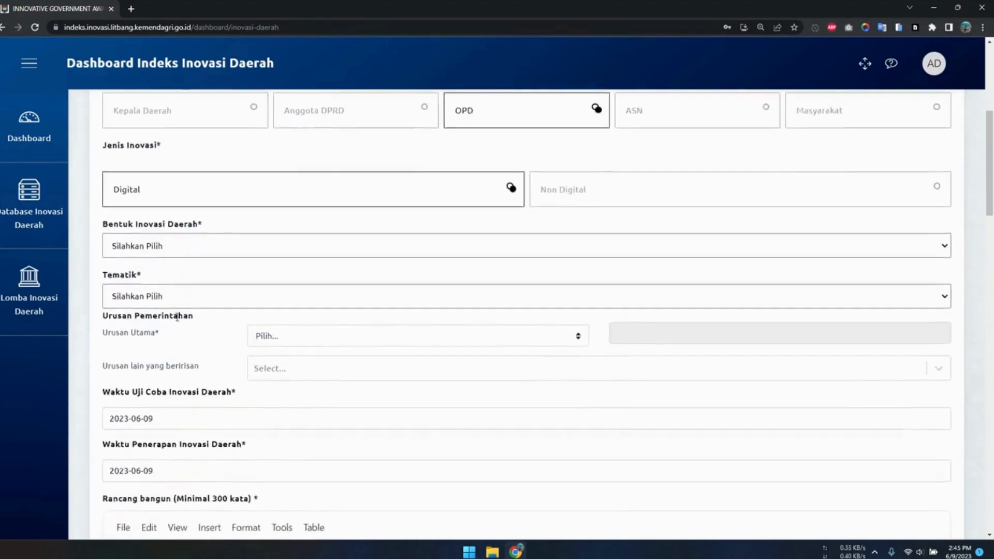
{"action": "scroll", "coordinate": [177, 317], "scroll_direction": "up", "scroll_amount": 2}
{"action": "left_click", "coordinate": [193, 348]}
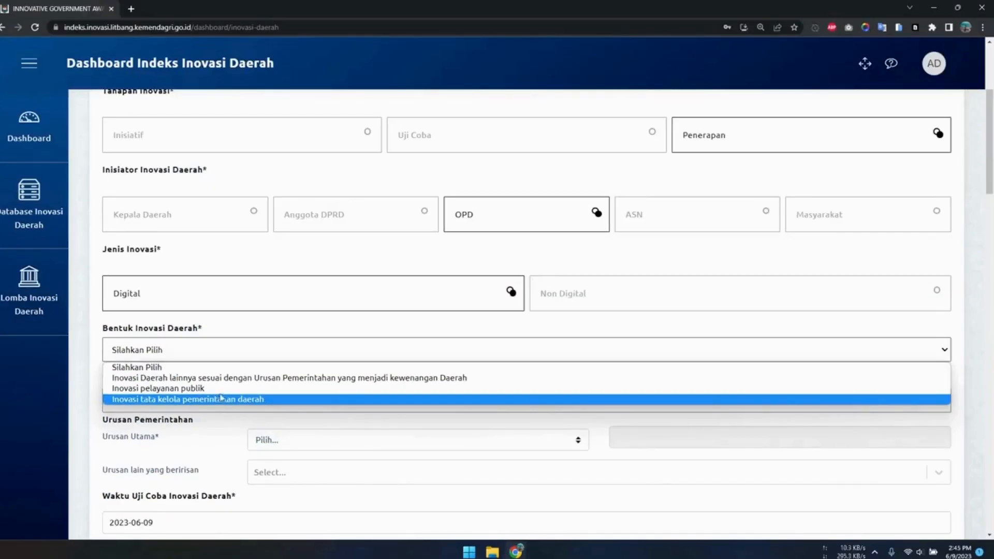
{"action": "left_click", "coordinate": [190, 378]}
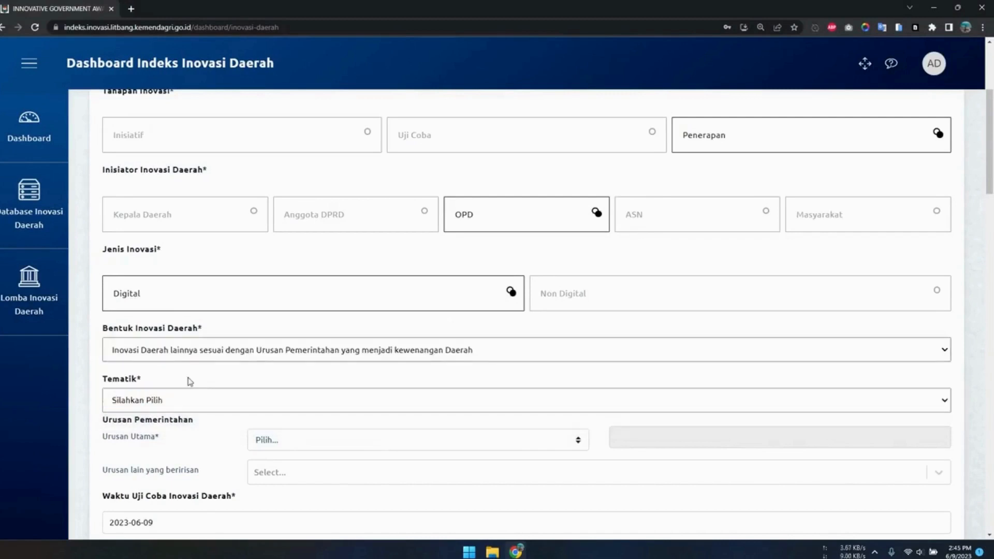
Set the Tematik of the innovation to Non Tematik
{"action": "scroll", "coordinate": [190, 382], "scroll_direction": "down", "scroll_amount": 1}
{"action": "left_click", "coordinate": [213, 352]}
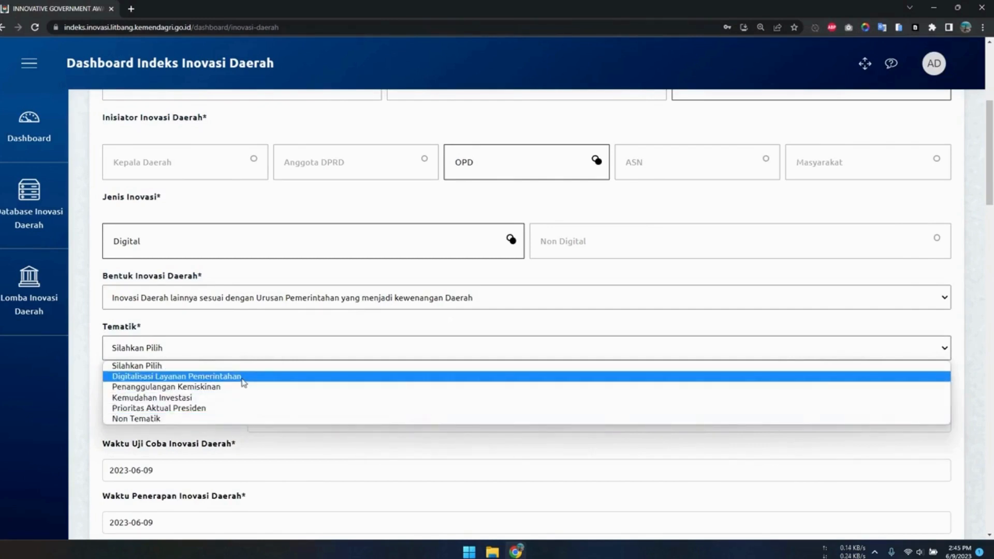
{"action": "left_click", "coordinate": [202, 378]}
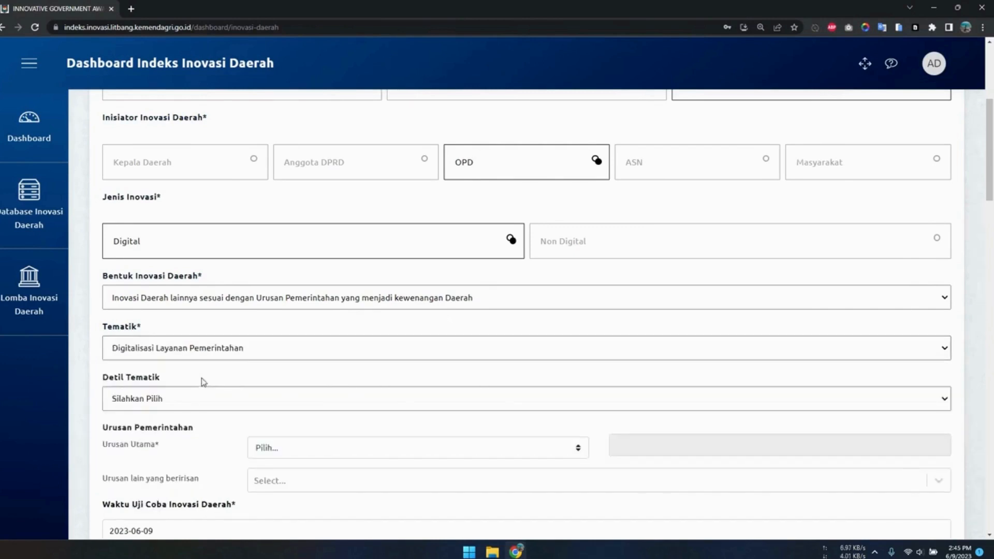
{"action": "scroll", "coordinate": [203, 382], "scroll_direction": "down", "scroll_amount": 1}
{"action": "left_click", "coordinate": [254, 299]}
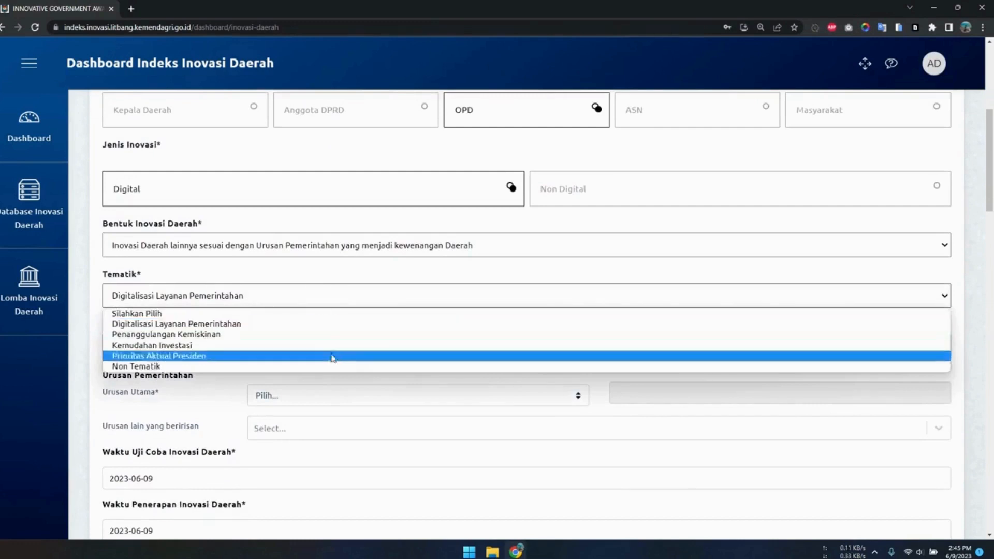
{"action": "left_click", "coordinate": [312, 366]}
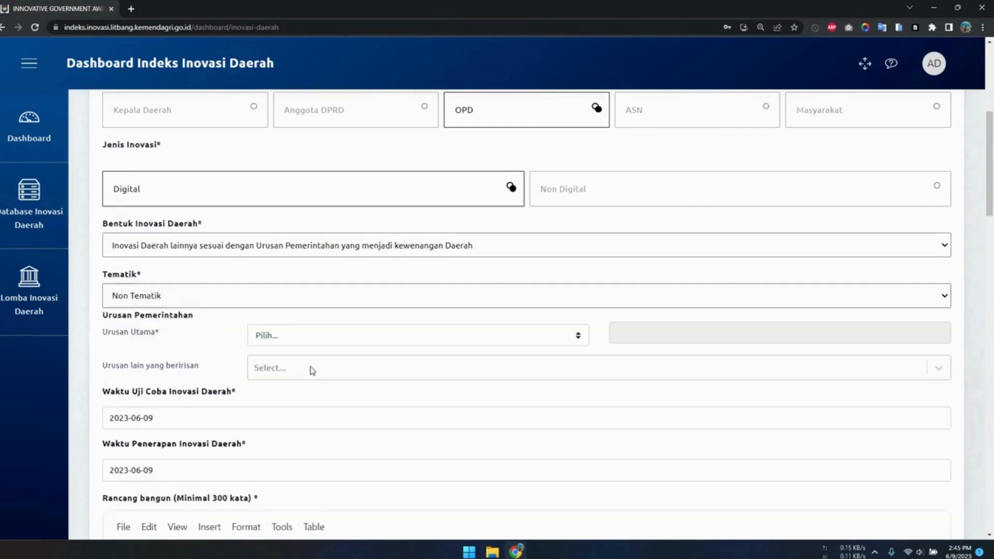
Set the Urusan Utama under Urusan Pemerintahan to Komunikasi dan Informatika
{"action": "scroll", "coordinate": [154, 345], "scroll_direction": "down", "scroll_amount": 1}
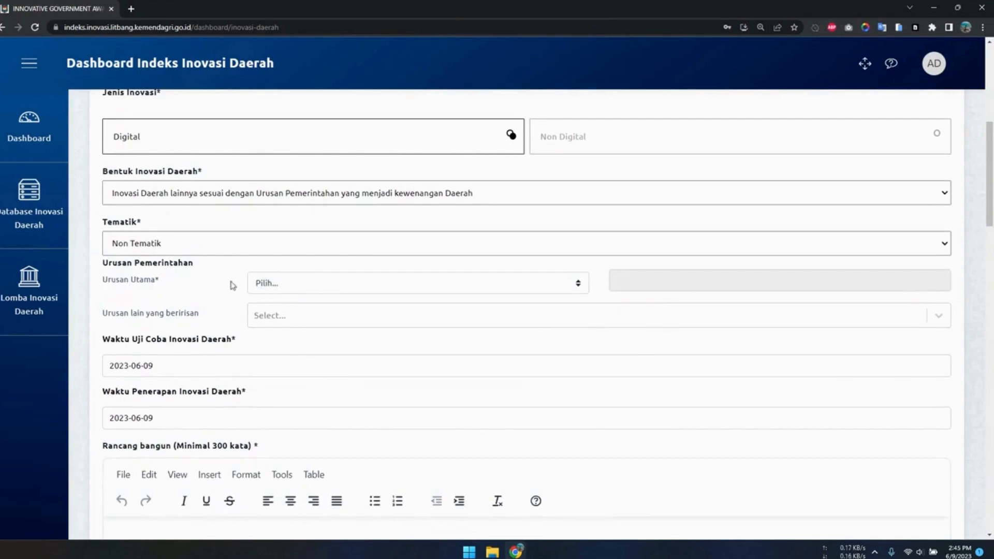
{"action": "left_click", "coordinate": [319, 291]}
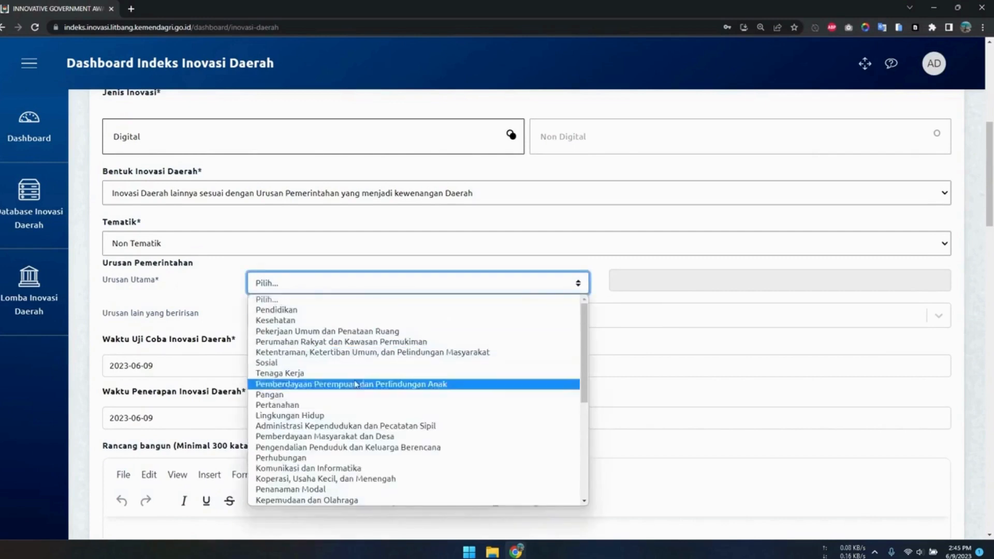
{"action": "scroll", "coordinate": [378, 409], "scroll_direction": "down", "scroll_amount": 3}
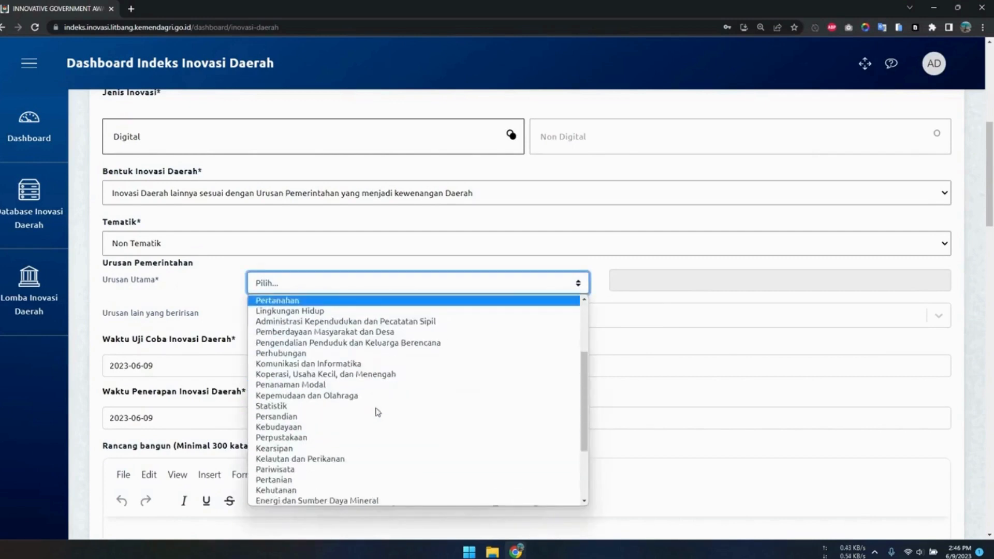
{"action": "left_click", "coordinate": [348, 365]}
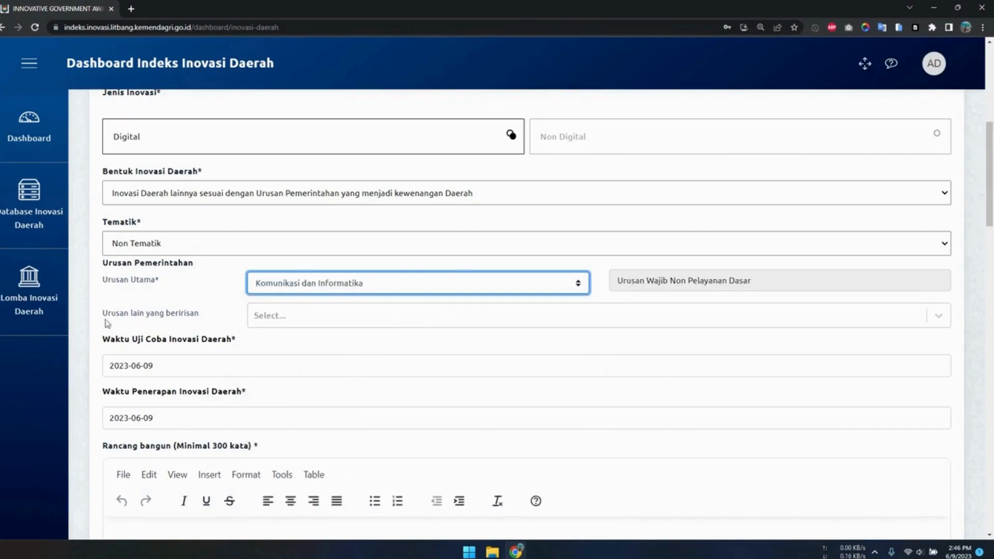
{"action": "left_click_drag", "start_coordinate": [102, 315], "coordinate": [200, 313]}
{"action": "left_click", "coordinate": [176, 320]}
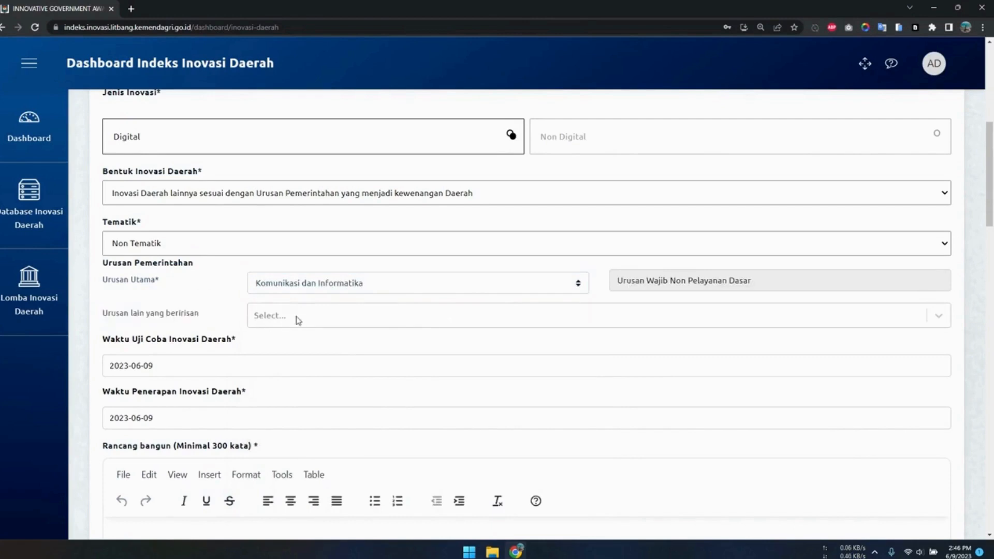
Add Pendidikan, Sosial and Statistik as the Urusan lain yang beririsan of the innovation
{"action": "left_click", "coordinate": [295, 317]}
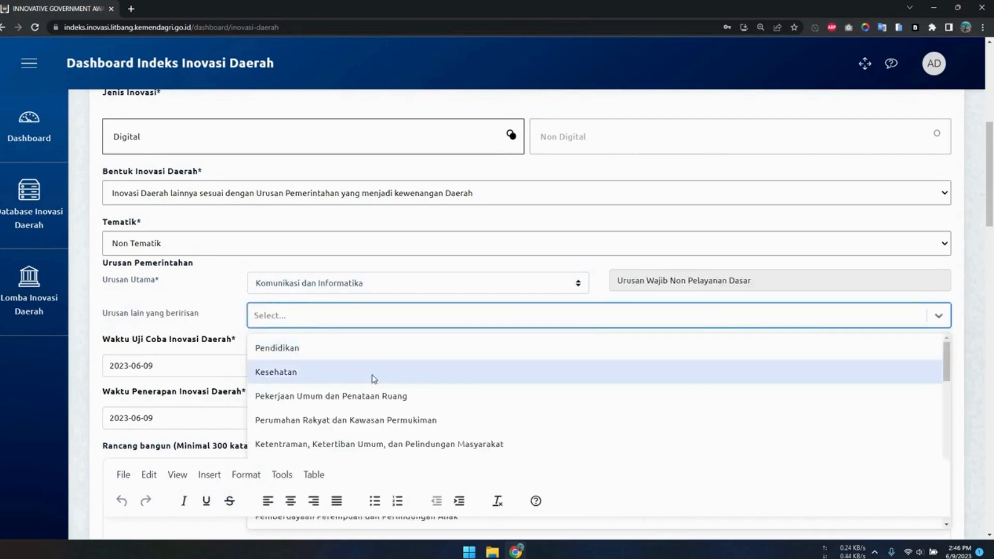
{"action": "left_click", "coordinate": [340, 354]}
{"action": "left_click", "coordinate": [370, 318]}
{"action": "scroll", "coordinate": [372, 393], "scroll_direction": "down", "scroll_amount": 2}
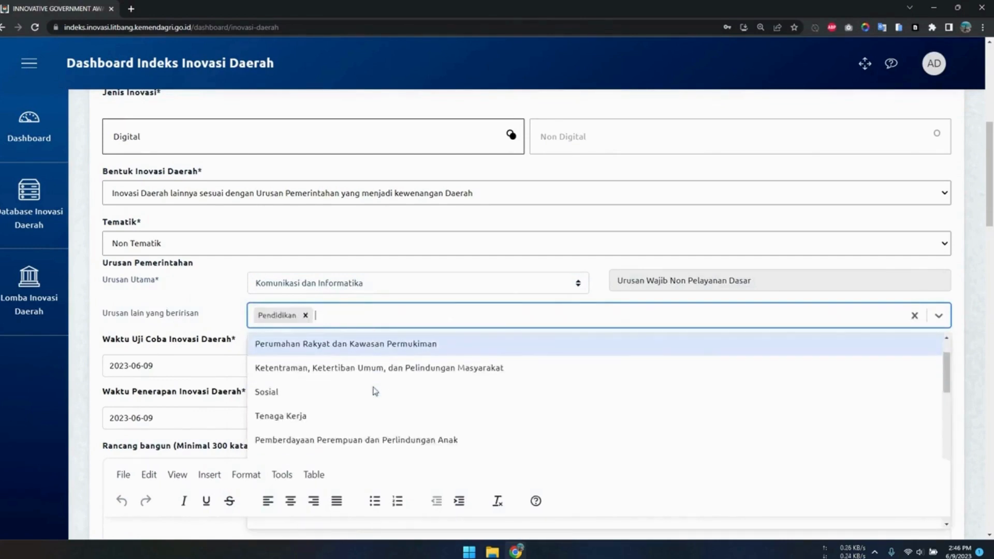
{"action": "left_click", "coordinate": [305, 341]}
{"action": "left_click", "coordinate": [394, 318]}
{"action": "scroll", "coordinate": [381, 388], "scroll_direction": "down", "scroll_amount": 3}
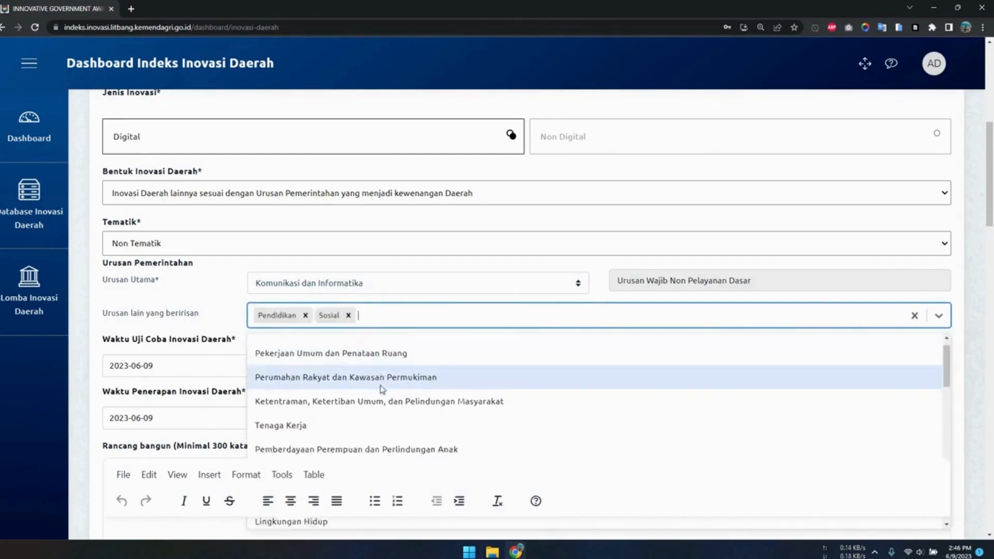
{"action": "scroll", "coordinate": [382, 389], "scroll_direction": "down", "scroll_amount": 4}
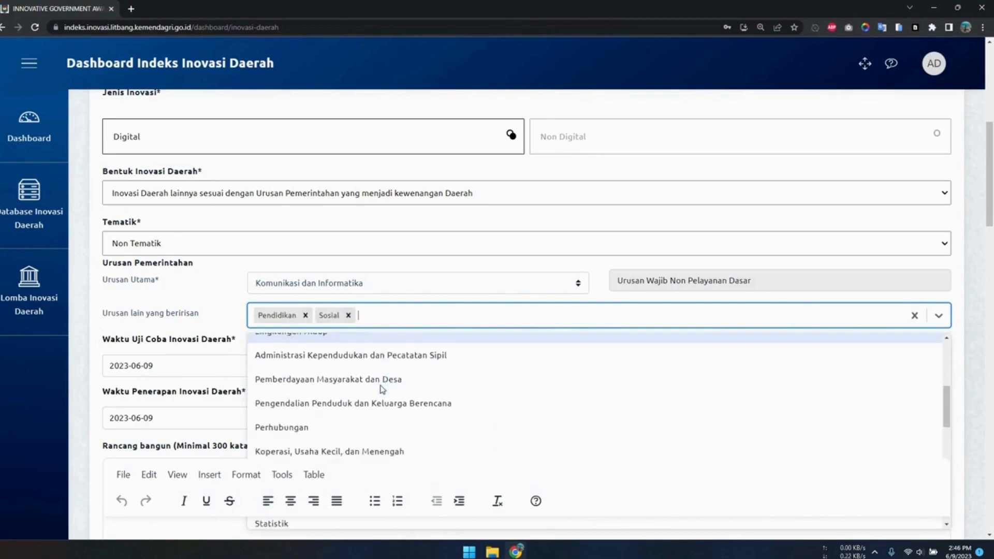
{"action": "scroll", "coordinate": [382, 390], "scroll_direction": "down", "scroll_amount": 3}
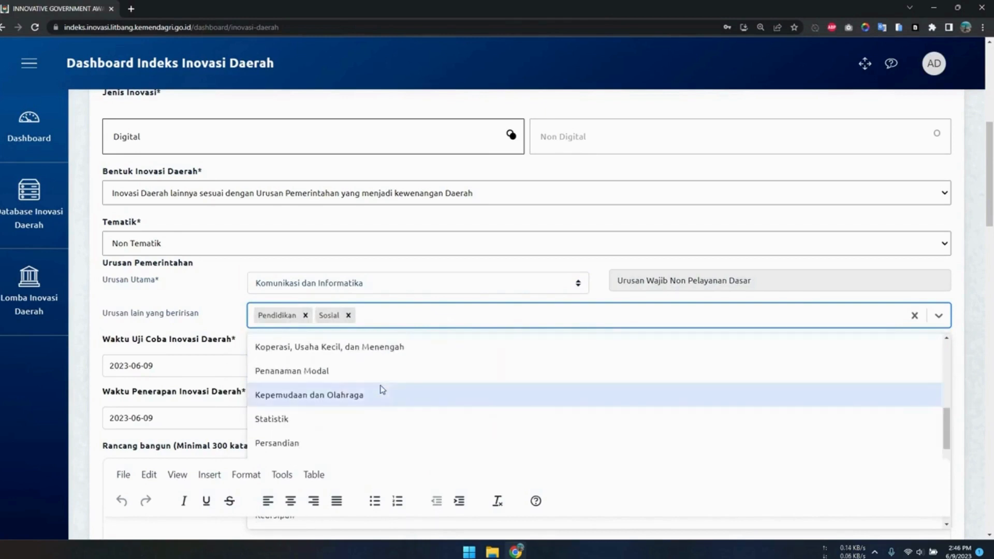
{"action": "left_click", "coordinate": [327, 368]}
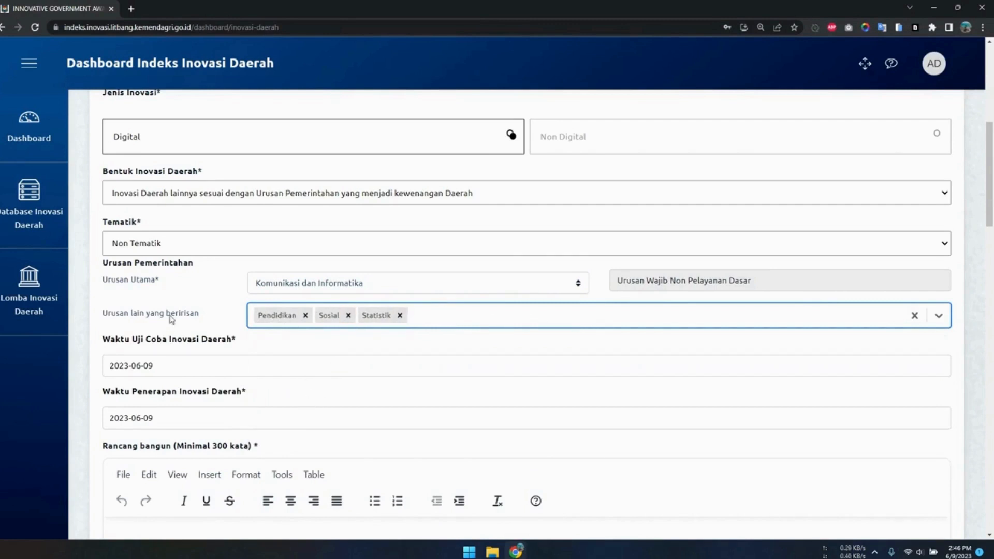
Set the Waktu Uji Coba Inovasi Daerah date to 2022-01-03
{"action": "scroll", "coordinate": [171, 319], "scroll_direction": "down", "scroll_amount": 1}
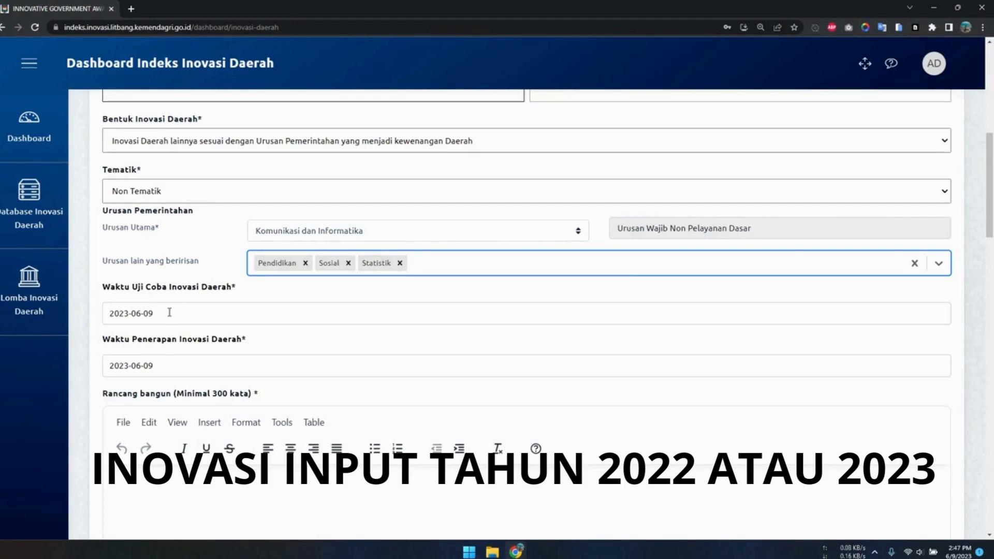
{"action": "left_click", "coordinate": [175, 365]}
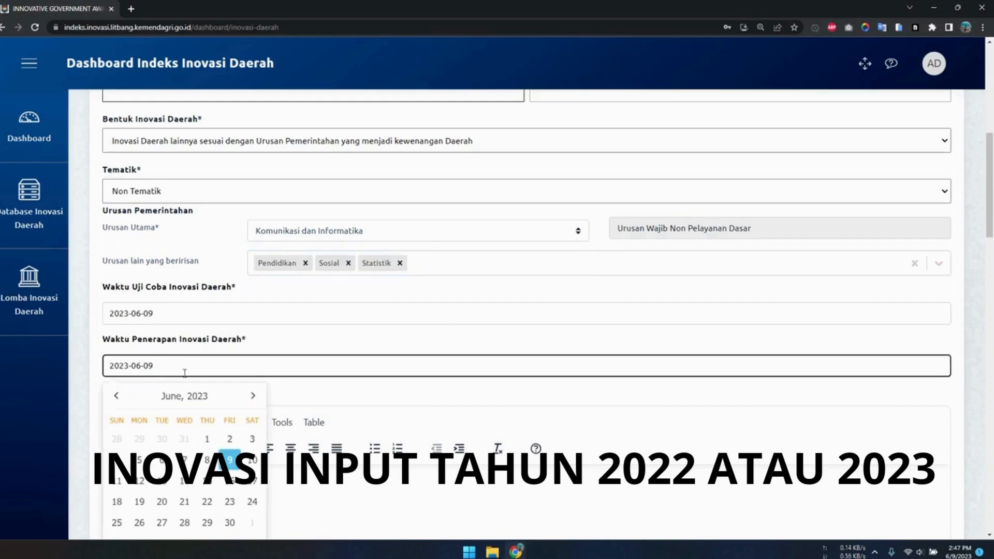
{"action": "left_click", "coordinate": [174, 313]}
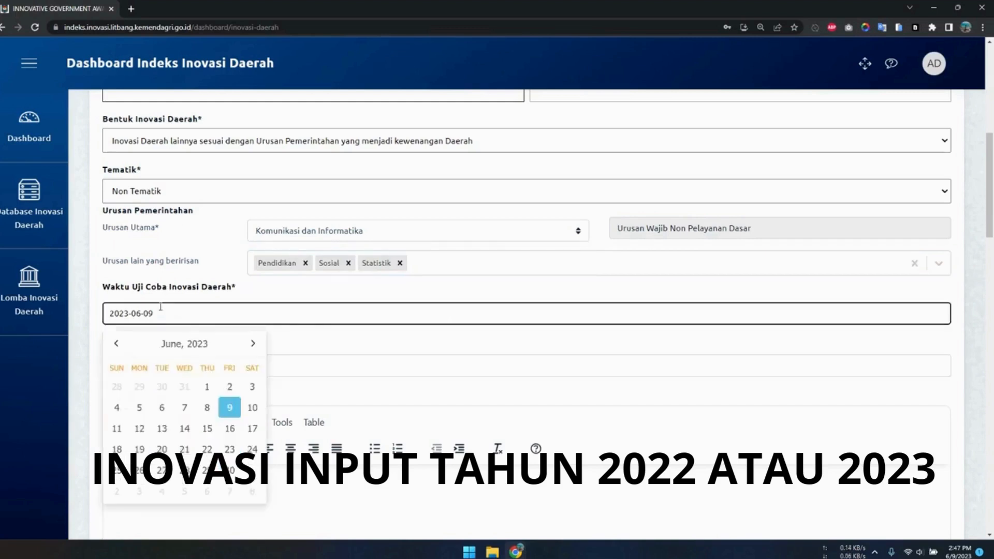
{"action": "left_click", "coordinate": [184, 345]}
{"action": "left_click", "coordinate": [184, 346]}
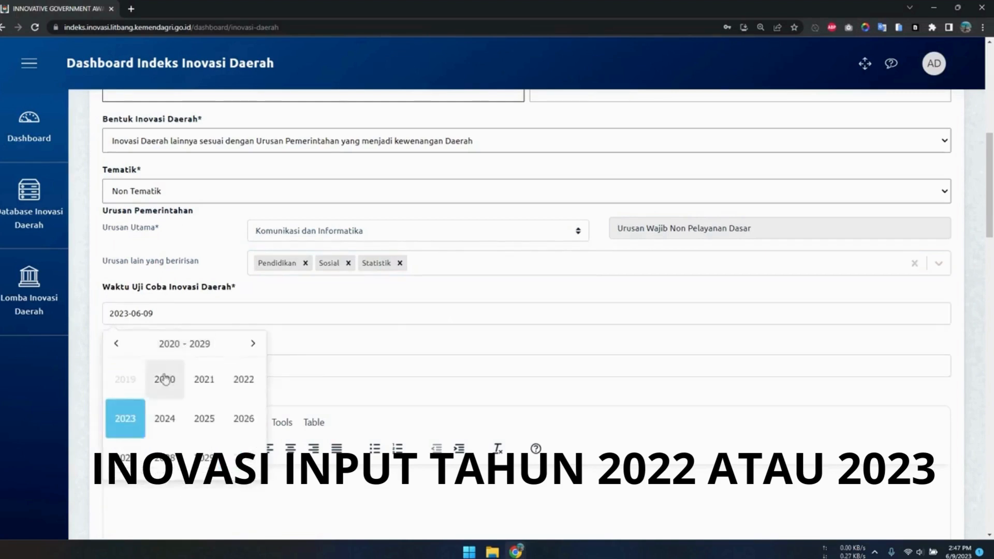
{"action": "left_click", "coordinate": [247, 381]}
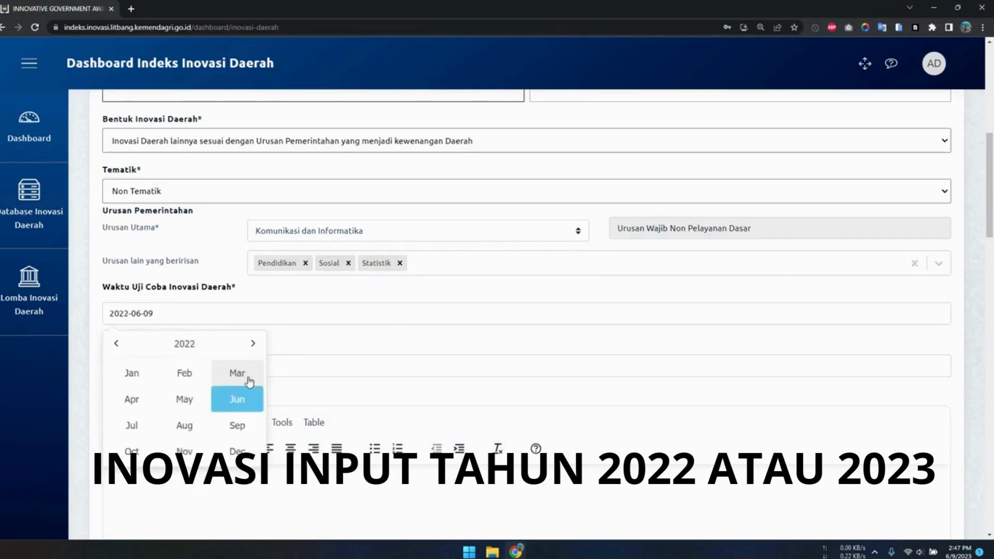
{"action": "left_click", "coordinate": [131, 374]}
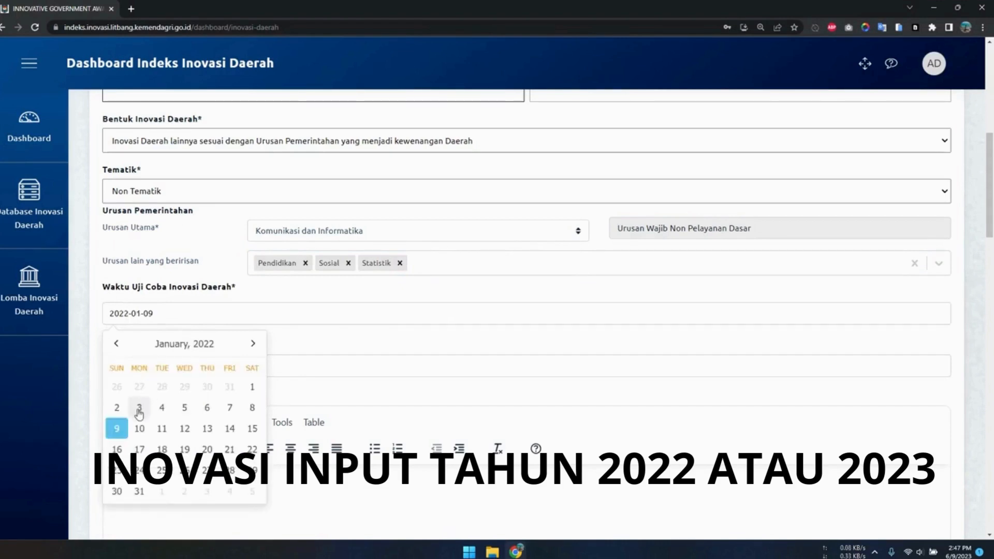
{"action": "left_click", "coordinate": [139, 409]}
Set the Waktu Penerapan Inovasi Daerah date to 2022-02-07
{"action": "left_click", "coordinate": [306, 365]}
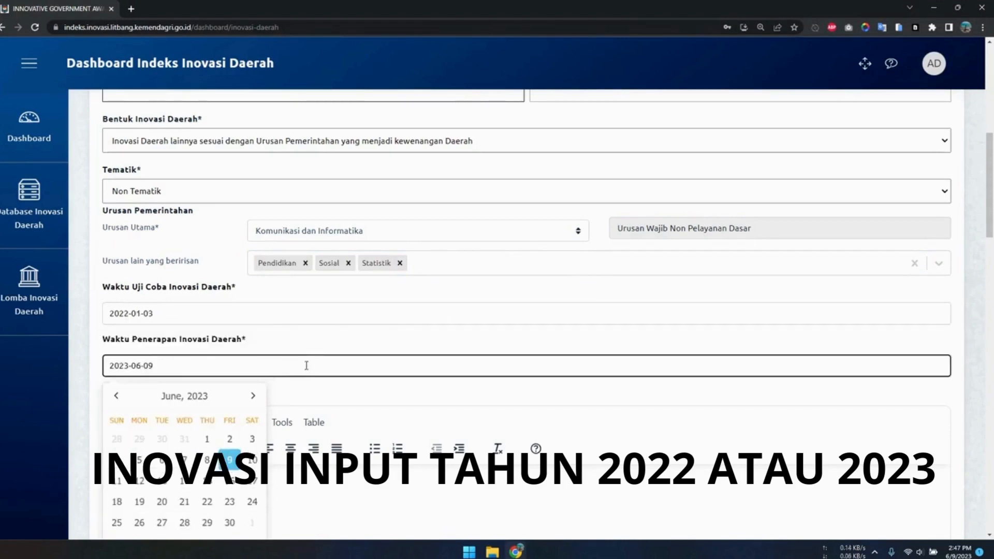
{"action": "left_click", "coordinate": [173, 396]}
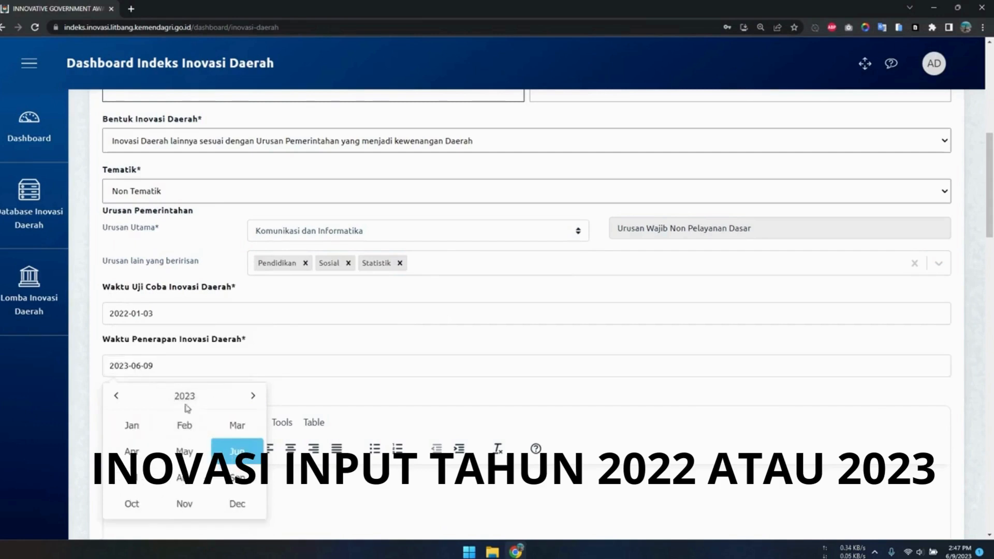
{"action": "left_click", "coordinate": [185, 397]}
{"action": "left_click", "coordinate": [244, 432]}
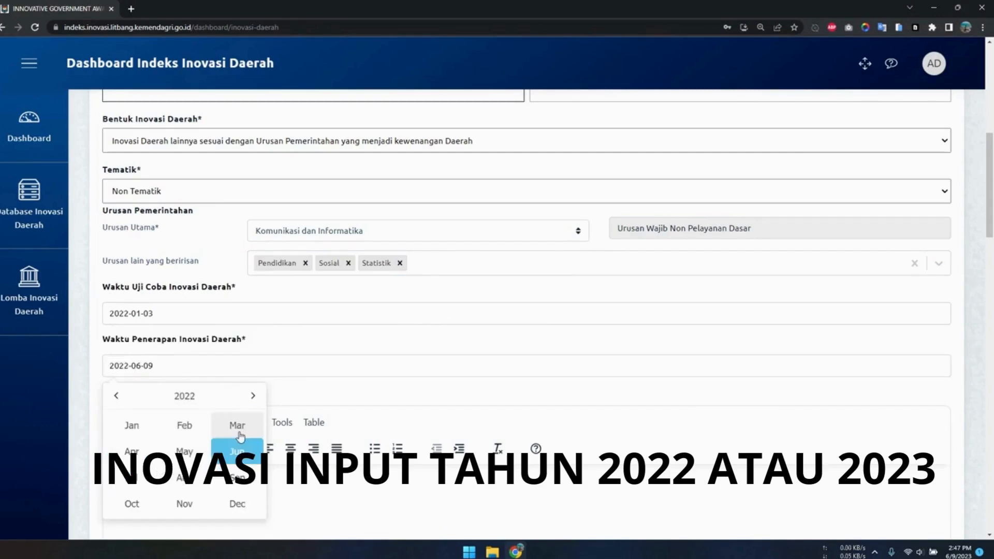
{"action": "left_click", "coordinate": [184, 429]}
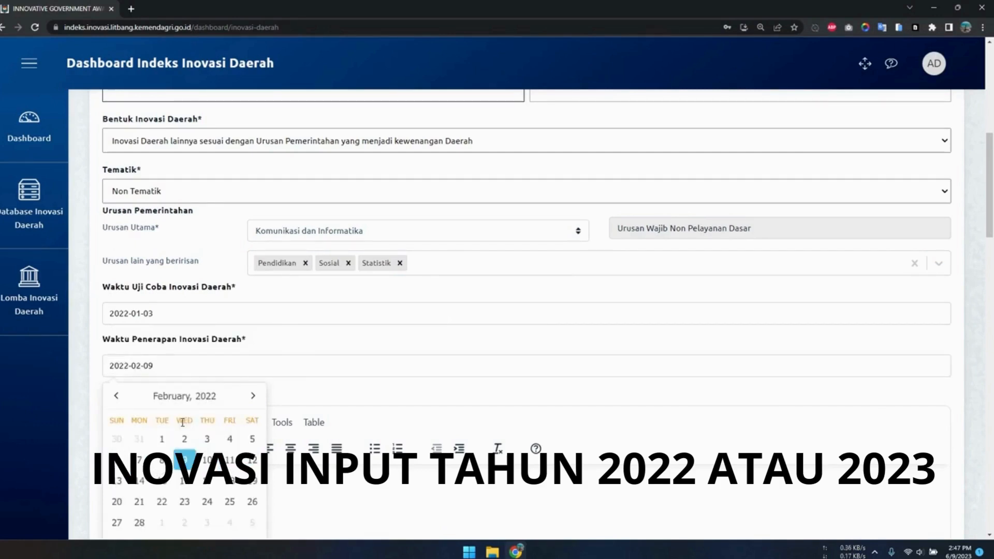
{"action": "left_click", "coordinate": [138, 460]}
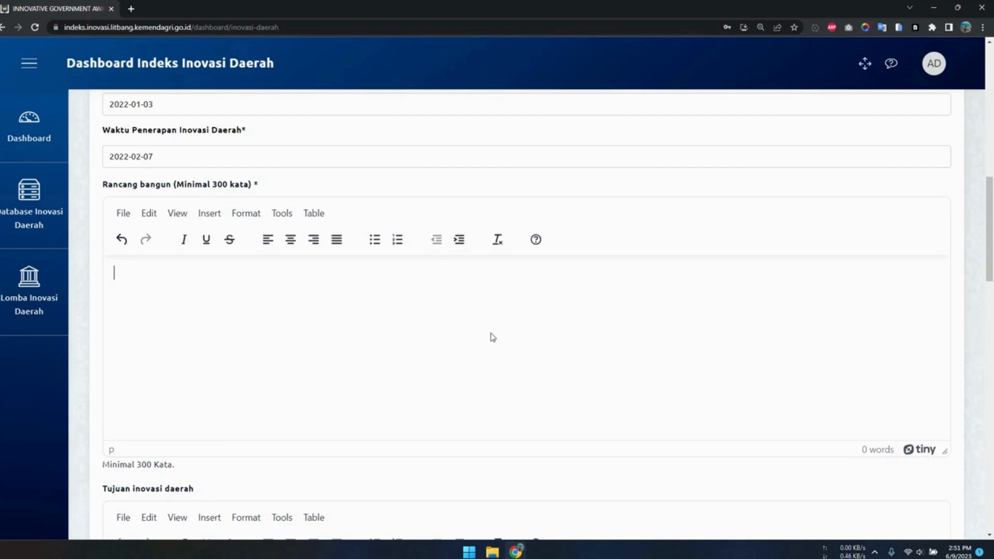
Fill the Rancang bangun field with the copied description of more than 300 words, replacing the placeholder "ada ada"
{"action": "type", "text": "ada  ada"}
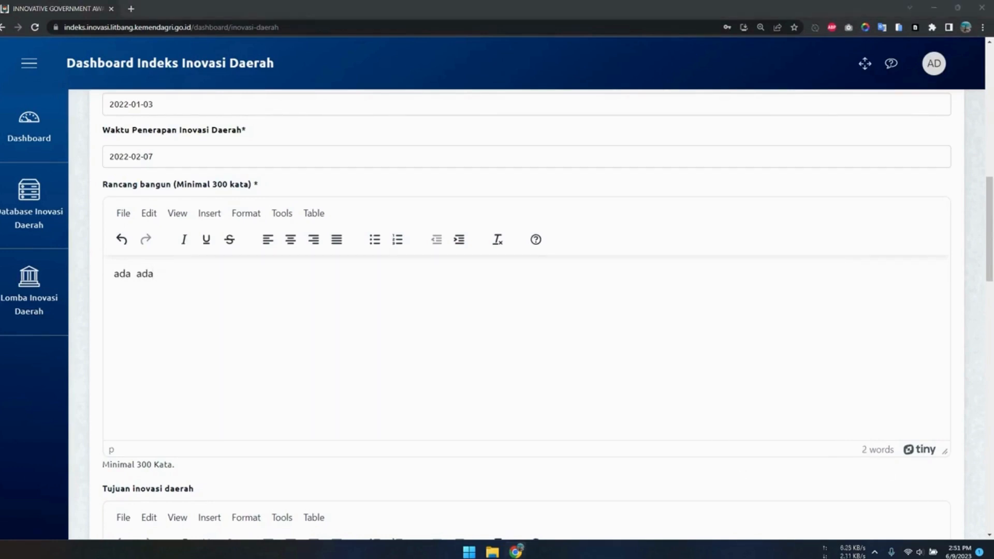
{"action": "left_click", "coordinate": [232, 294]}
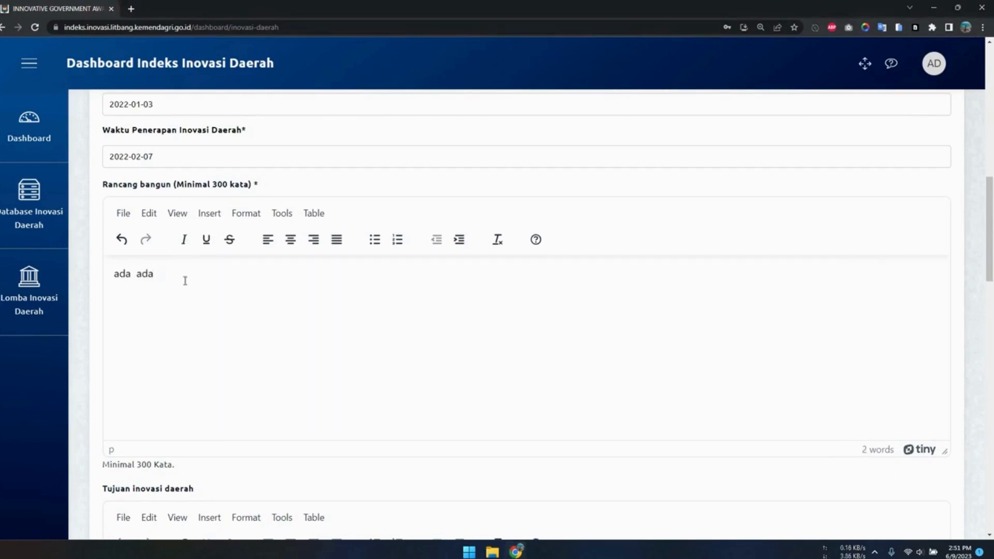
{"action": "key", "text": "ctrl+a"}
{"action": "key", "text": "BackSpace"}
{"action": "key", "text": "ctrl+v"}
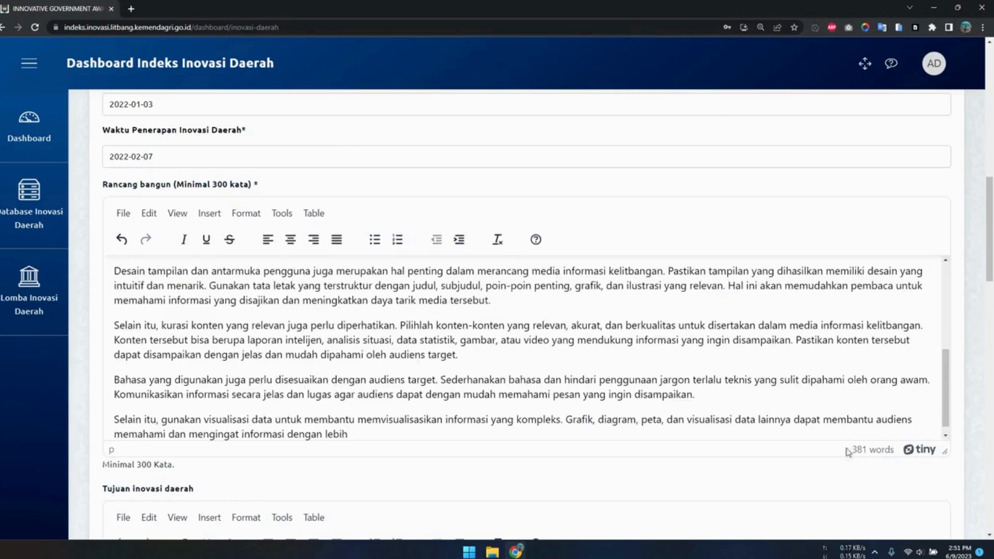
{"action": "left_click_drag", "start_coordinate": [949, 372], "coordinate": [949, 425]}
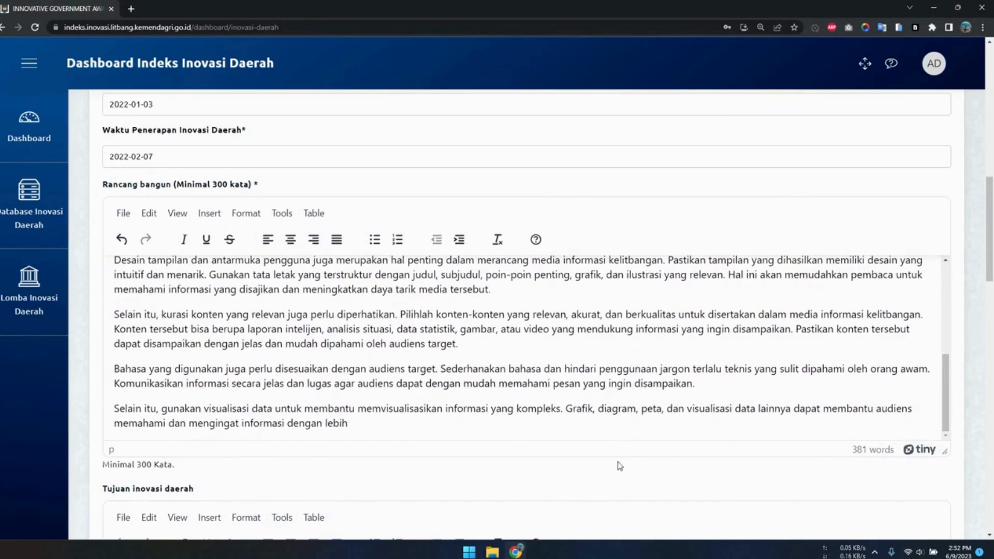
Enter "Tujuan" as the text of the Tujuan inovasi daerah field
{"action": "scroll", "coordinate": [528, 471], "scroll_direction": "down", "scroll_amount": 5}
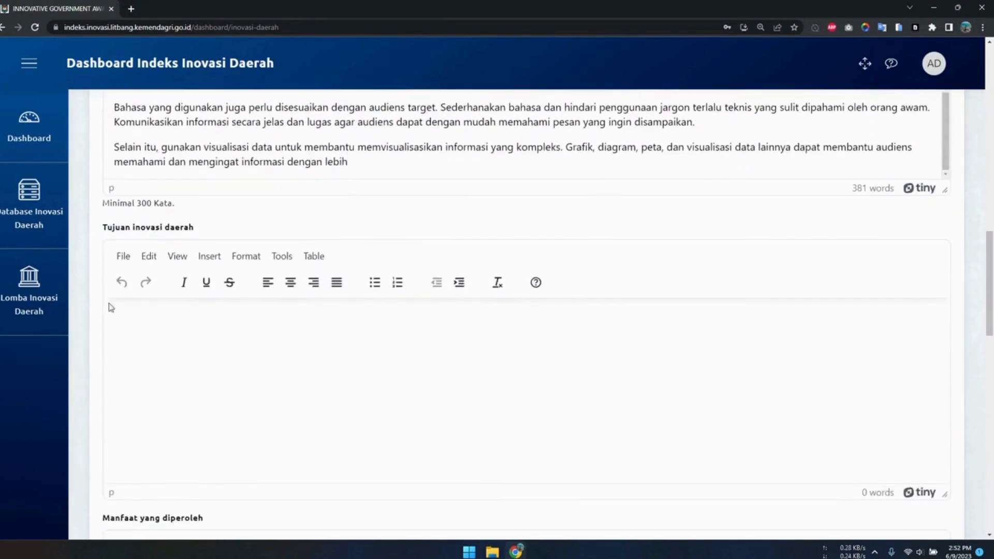
{"action": "left_click_drag", "start_coordinate": [103, 228], "coordinate": [202, 236]}
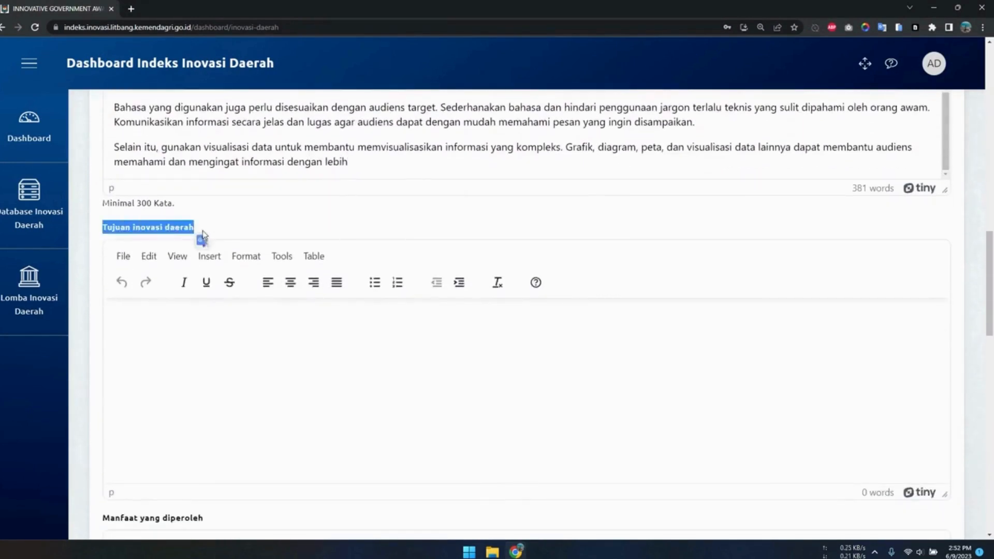
{"action": "left_click", "coordinate": [192, 356]}
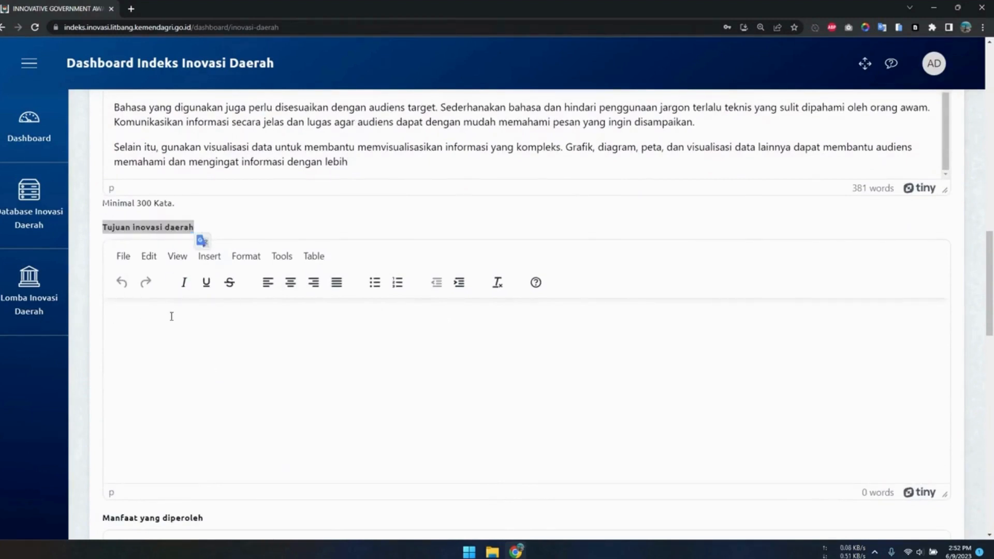
{"action": "type", "text": "Tujuan"}
Enter "Manfaat" under Manfaat yang diperoleh and "Hasil" under Hasil Inovasi
{"action": "scroll", "coordinate": [173, 326], "scroll_direction": "down", "scroll_amount": 5}
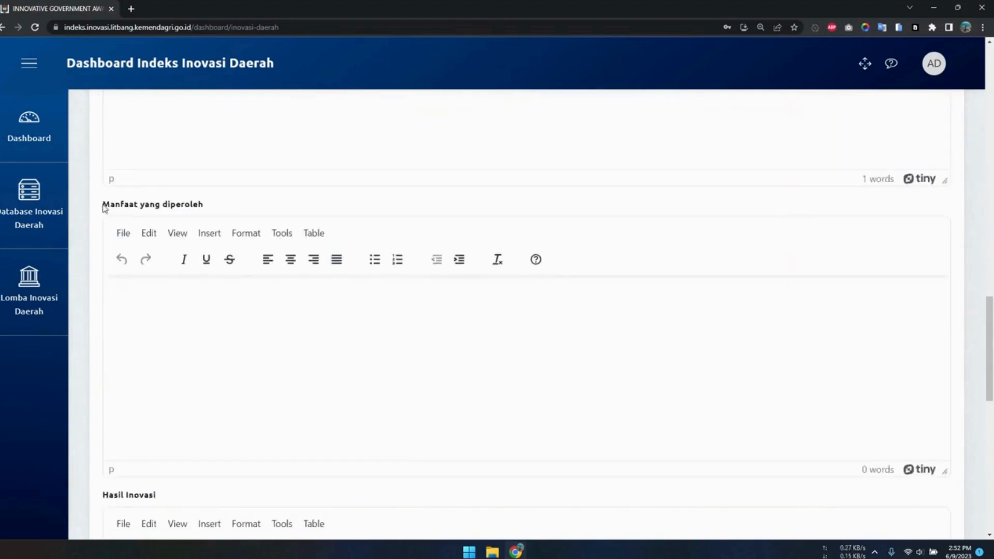
{"action": "type", "text": "Manfaat"}
{"action": "scroll", "coordinate": [166, 357], "scroll_direction": "down", "scroll_amount": 5}
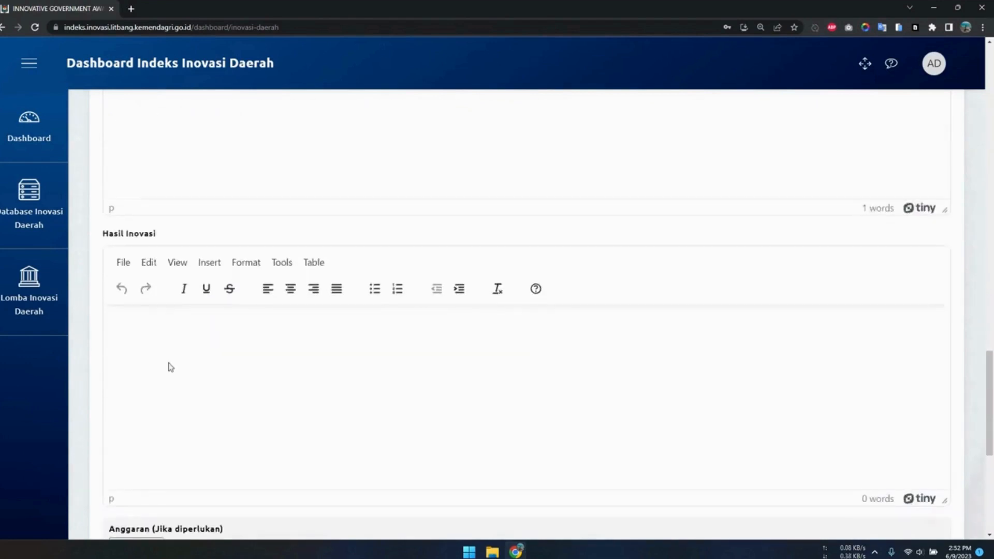
{"action": "left_click", "coordinate": [171, 366]}
{"action": "type", "text": "Hasil"}
Open and cancel the file selection for the optional Anggaran document, and check its accepted file format
{"action": "scroll", "coordinate": [171, 367], "scroll_direction": "down", "scroll_amount": 4}
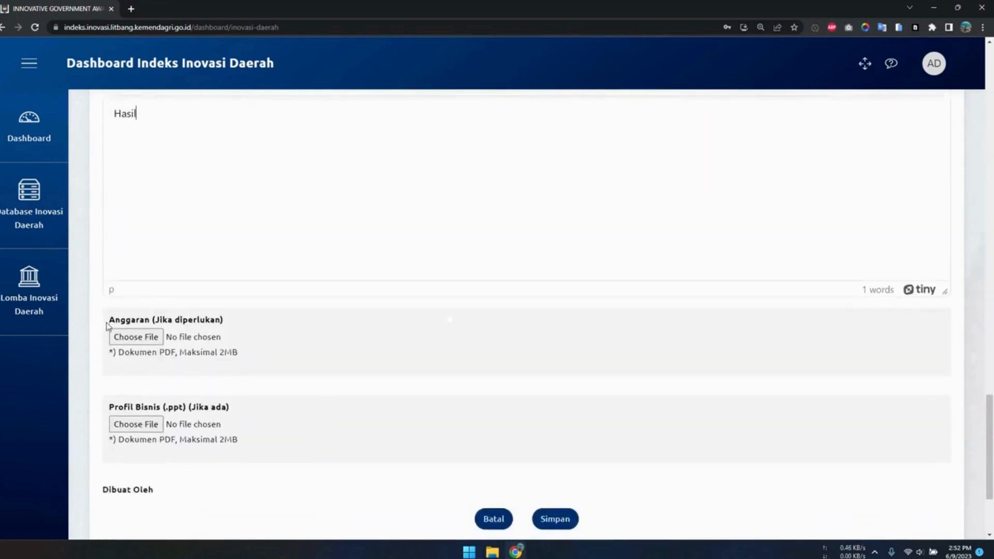
{"action": "left_click_drag", "start_coordinate": [107, 326], "coordinate": [225, 321]}
{"action": "left_click", "coordinate": [241, 322]}
{"action": "left_click", "coordinate": [130, 337]}
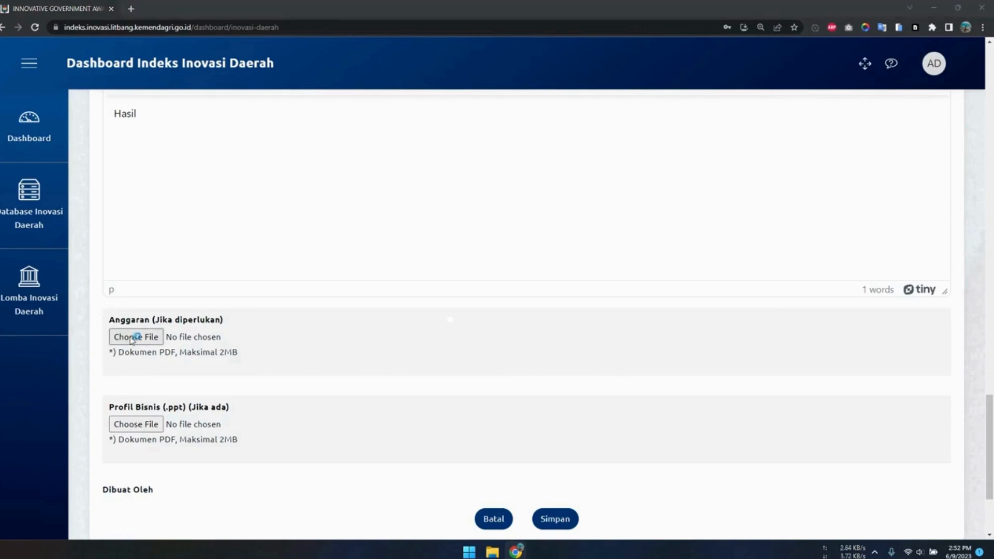
{"action": "left_click", "coordinate": [948, 37]}
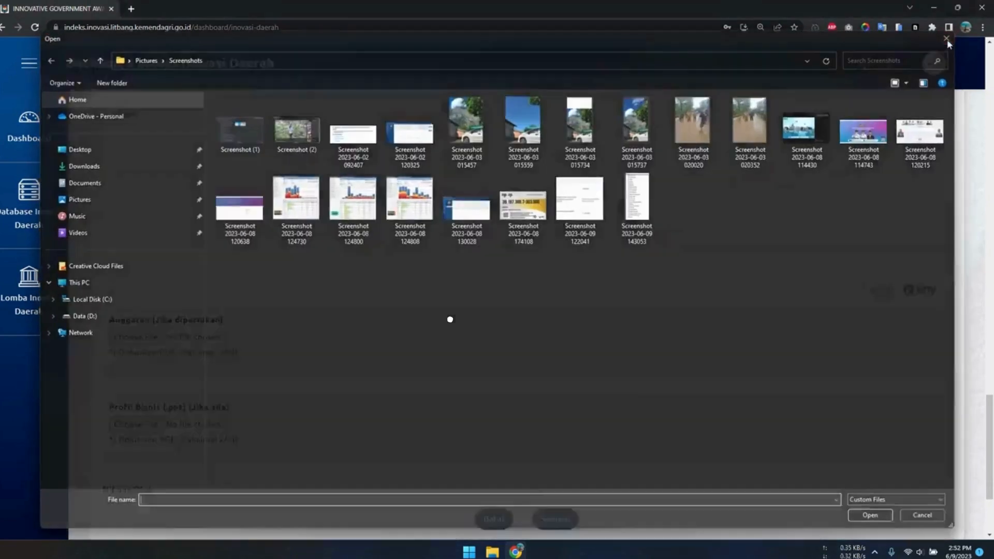
{"action": "left_click_drag", "start_coordinate": [119, 352], "coordinate": [172, 353]}
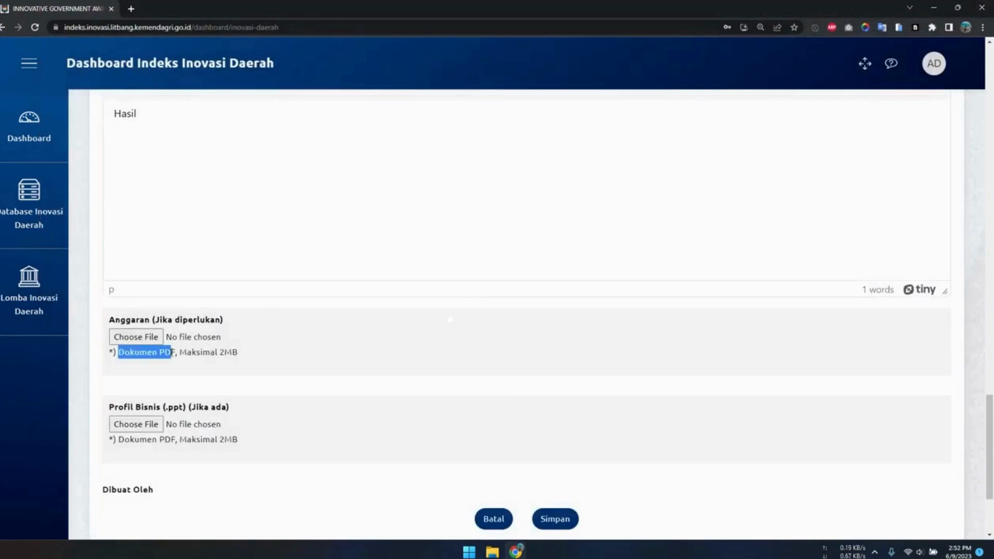
Examine the optional Profil Bisnis upload's label, file format and size requirements down to the end of the form
{"action": "left_click_drag", "start_coordinate": [109, 407], "coordinate": [161, 407]}
{"action": "left_click", "coordinate": [175, 407]}
{"action": "double_click", "coordinate": [175, 407]}
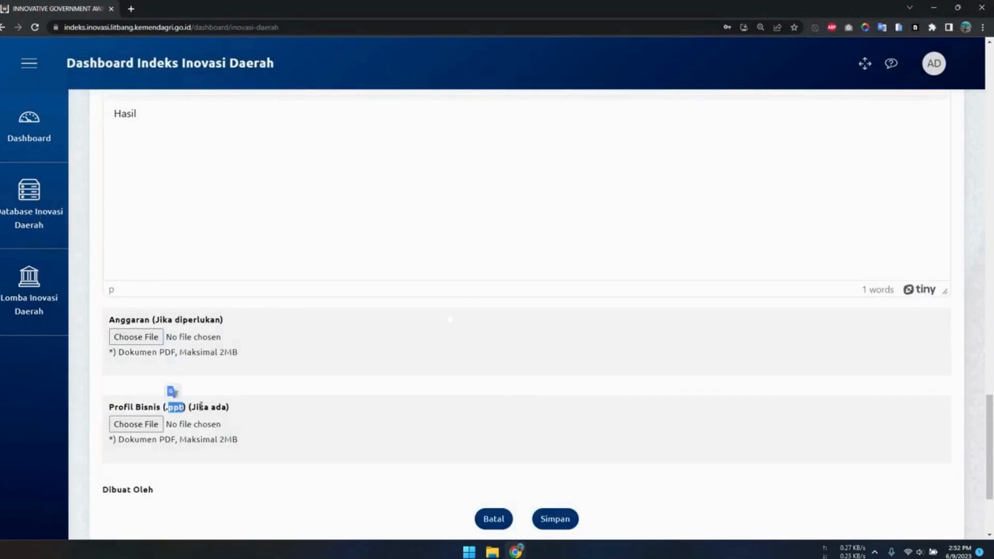
{"action": "double_click", "coordinate": [199, 407]}
{"action": "left_click_drag", "start_coordinate": [121, 440], "coordinate": [175, 439]}
{"action": "double_click", "coordinate": [134, 439]}
{"action": "double_click", "coordinate": [170, 440]}
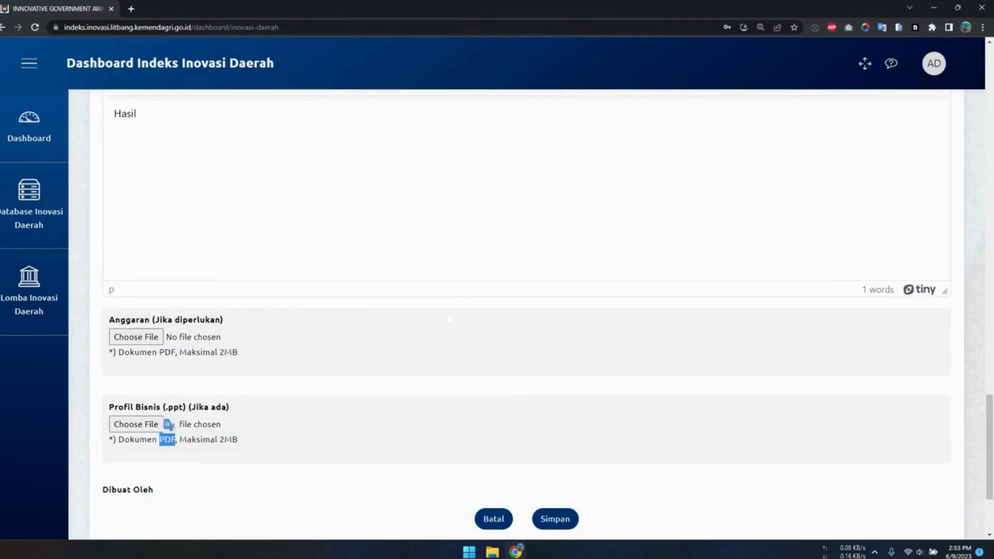
{"action": "left_click_drag", "start_coordinate": [110, 408], "coordinate": [161, 407]}
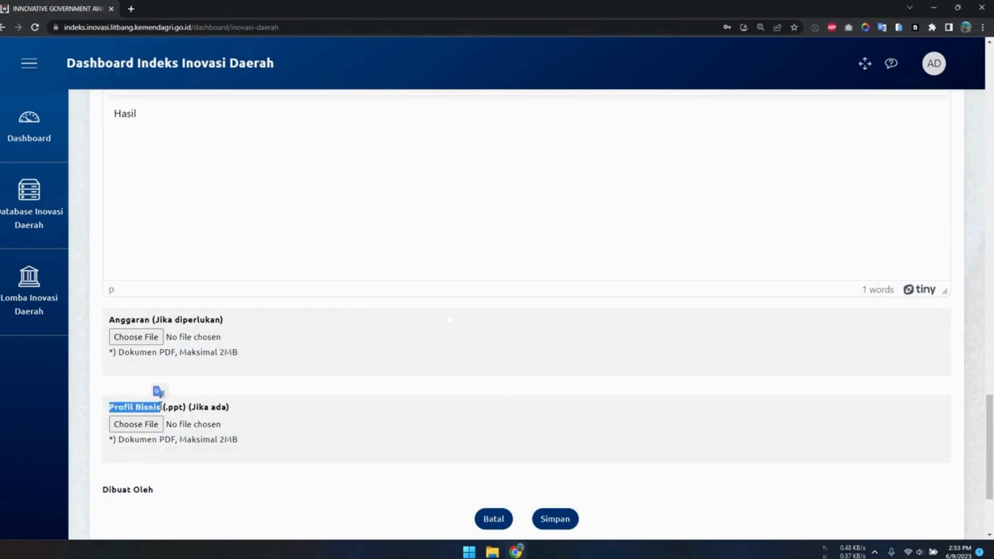
{"action": "left_click", "coordinate": [236, 409]}
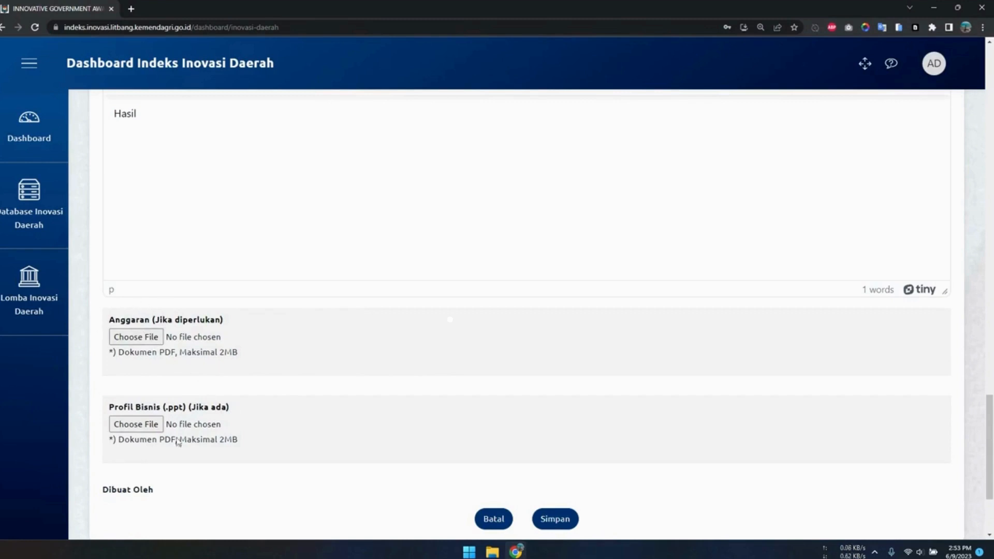
{"action": "scroll", "coordinate": [346, 475], "scroll_direction": "down", "scroll_amount": 3}
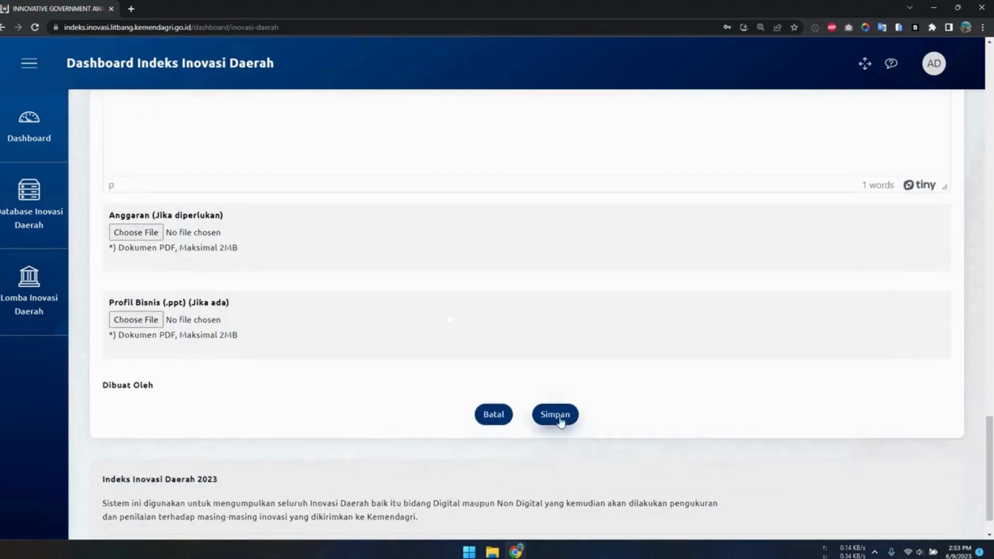
Save the completed innovation form and acknowledge the confirmation
{"action": "left_click", "coordinate": [558, 433]}
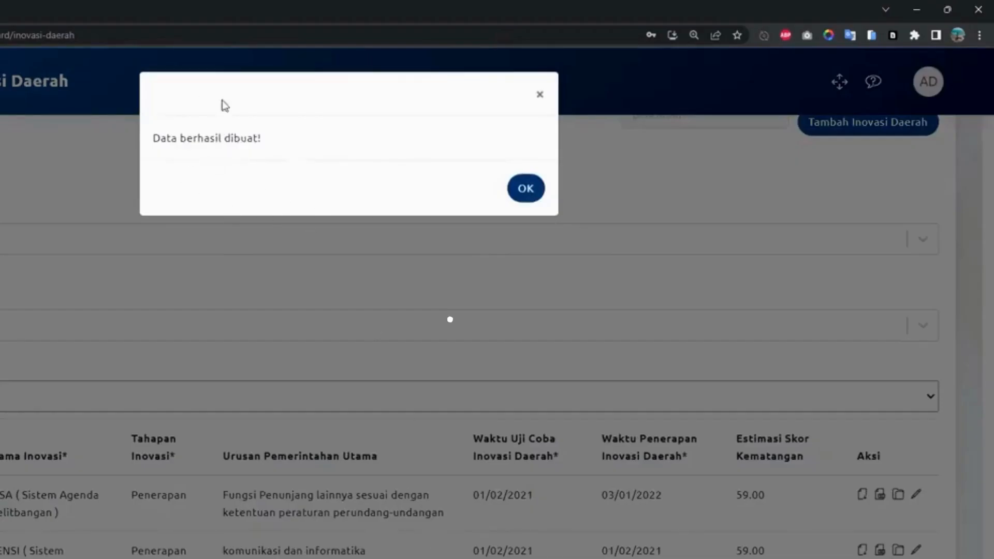
{"action": "left_click", "coordinate": [524, 190]}
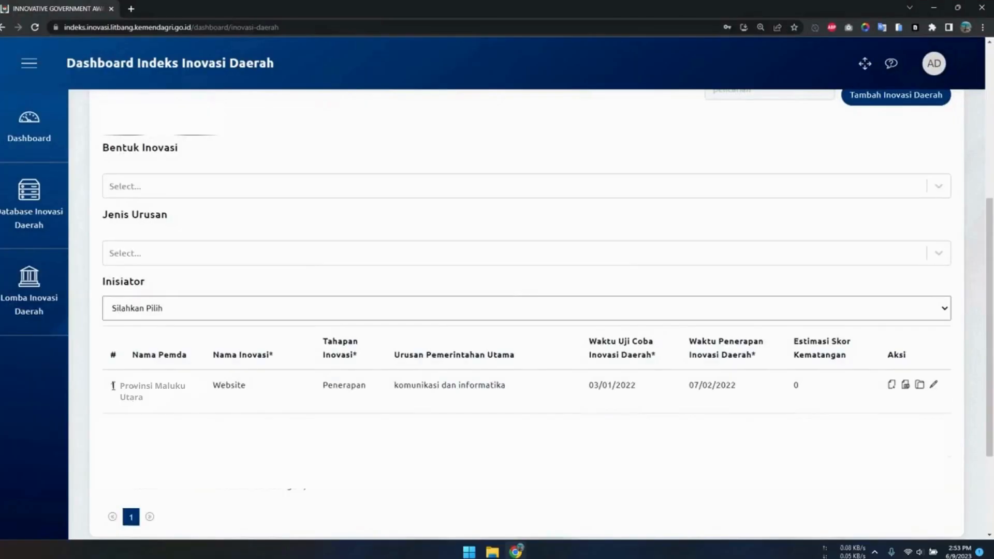
Review the Website row in the innovation list: its name, stage, main government affair, dates and available actions
{"action": "left_click_drag", "start_coordinate": [205, 383], "coordinate": [809, 358]}
{"action": "double_click", "coordinate": [227, 384]}
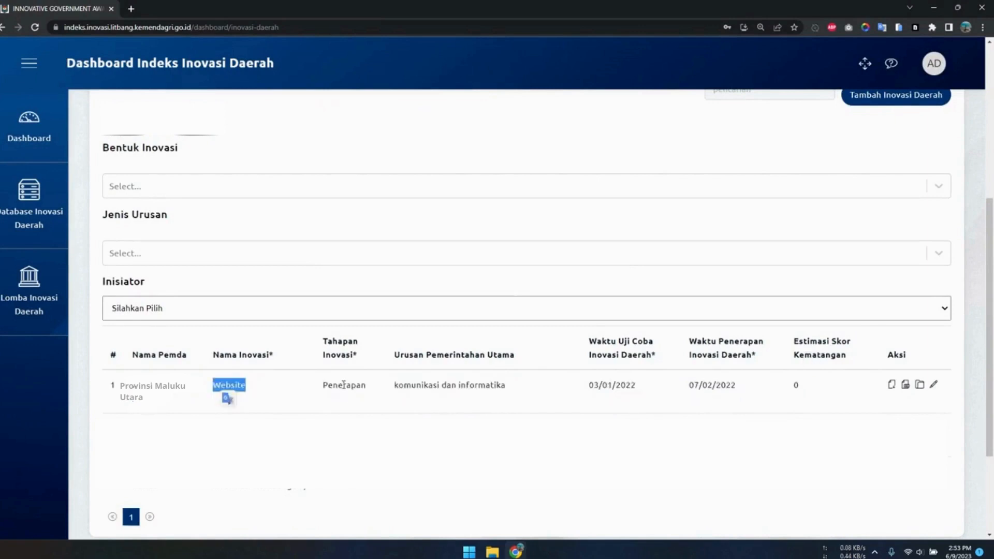
{"action": "double_click", "coordinate": [343, 384]}
{"action": "double_click", "coordinate": [414, 384]}
{"action": "left_click_drag", "start_coordinate": [414, 384], "coordinate": [488, 384]}
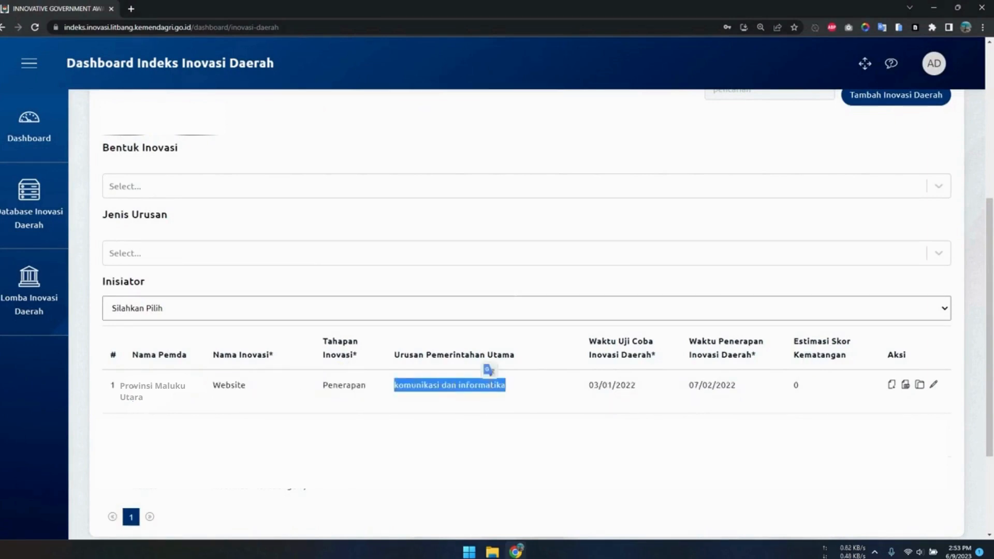
{"action": "left_click", "coordinate": [681, 403]}
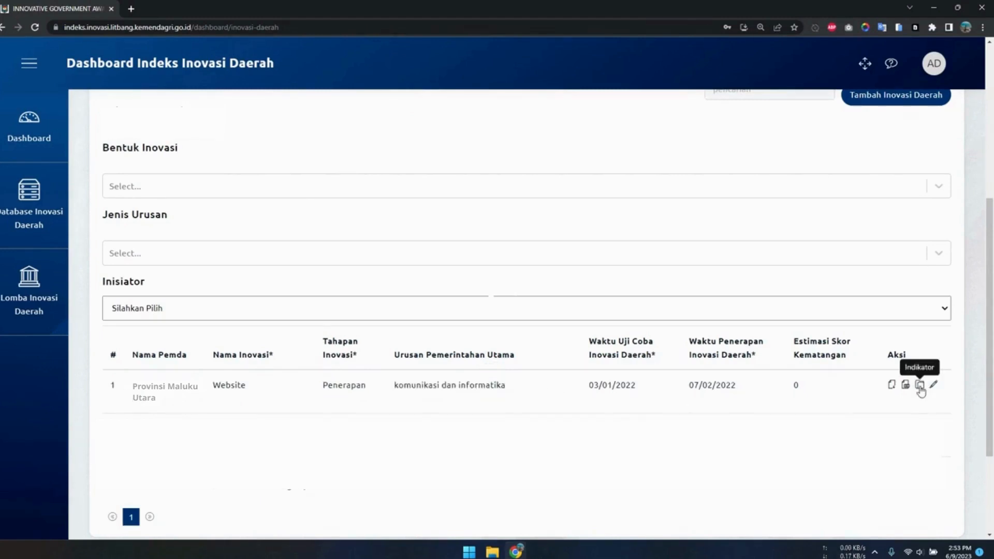
{"action": "double_click", "coordinate": [891, 355]}
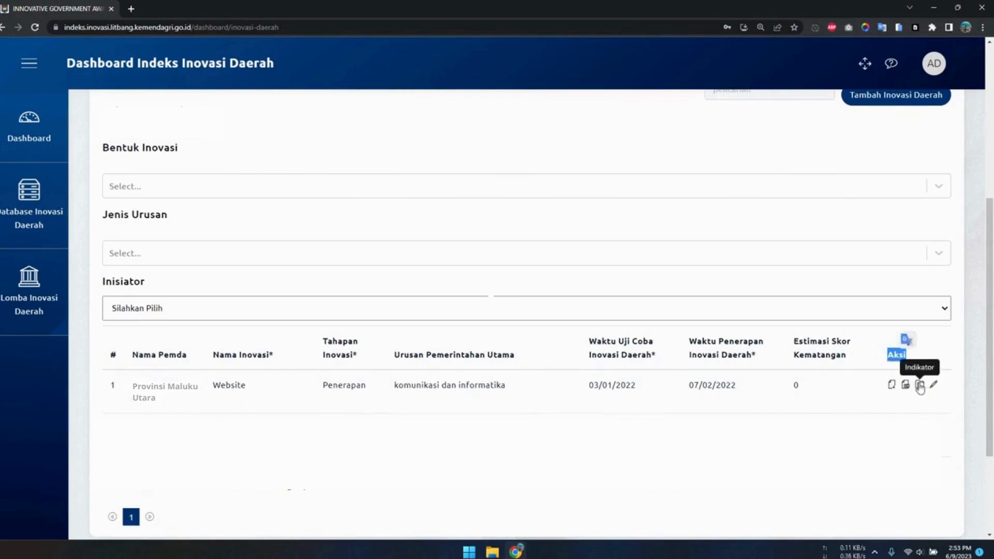
Open the indicators of the Website innovation and look through the whole list down to Kualitas Inovasi Daerah
{"action": "left_click", "coordinate": [919, 386]}
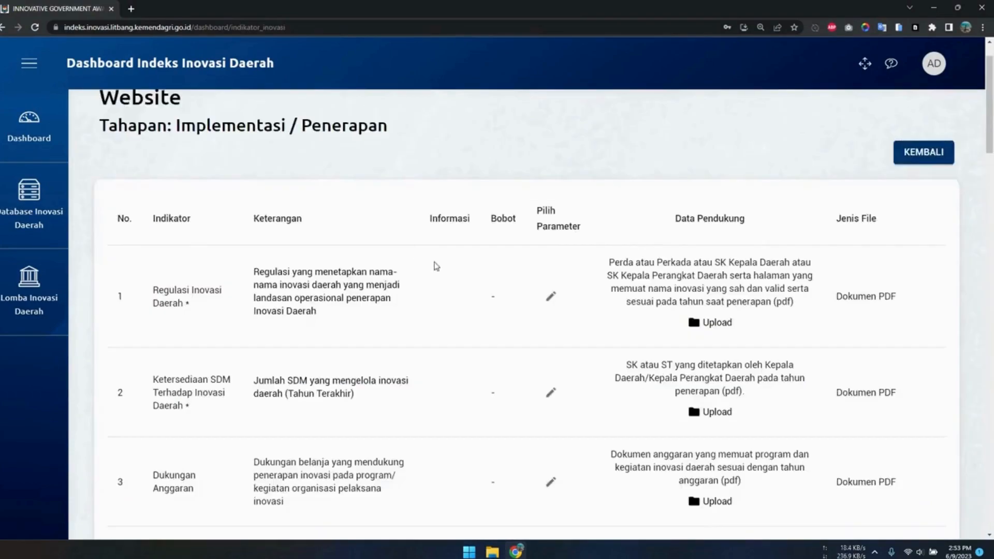
{"action": "scroll", "coordinate": [359, 308], "scroll_direction": "down", "scroll_amount": 6}
{"action": "scroll", "coordinate": [359, 308], "scroll_direction": "down", "scroll_amount": 15}
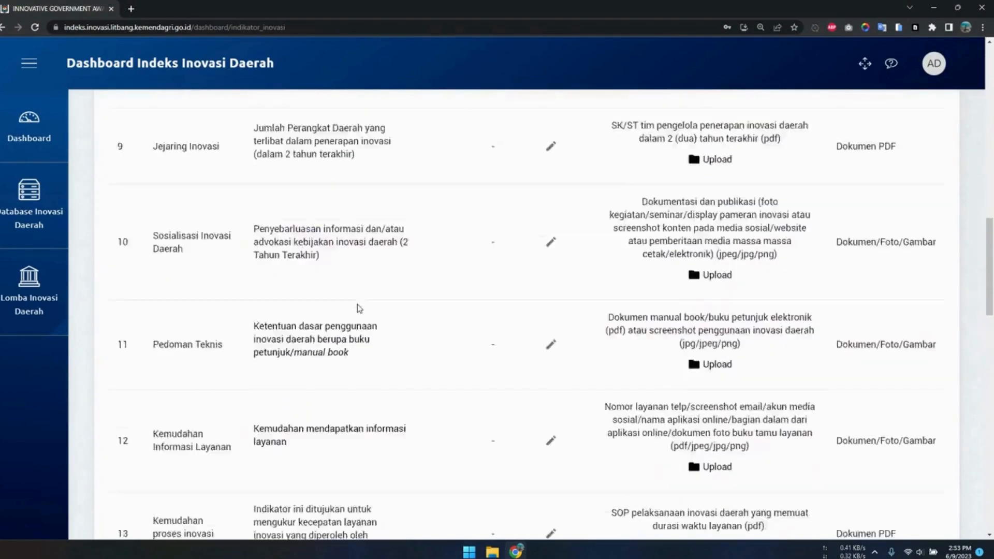
{"action": "scroll", "coordinate": [359, 309], "scroll_direction": "down", "scroll_amount": 8}
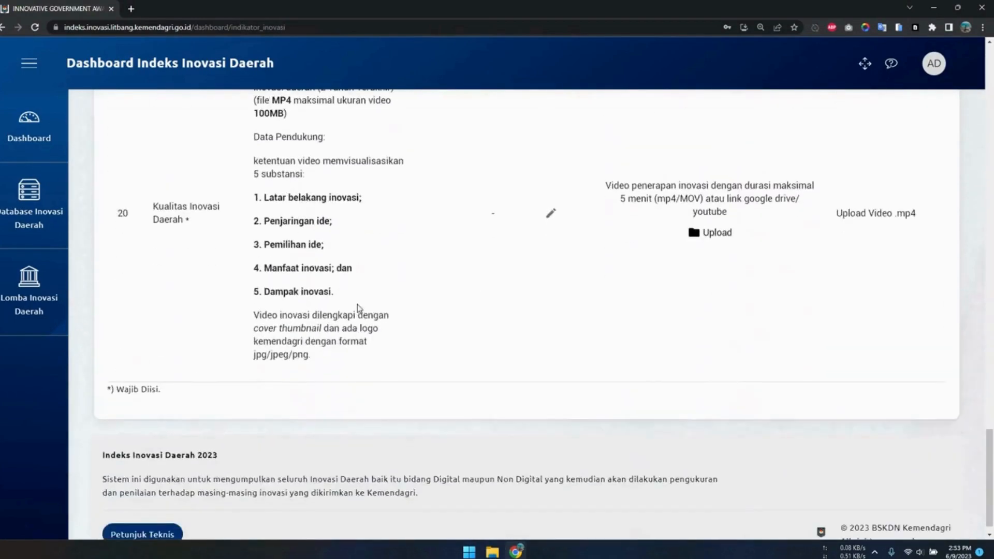
{"action": "left_click_drag", "start_coordinate": [984, 460], "coordinate": [986, 70]}
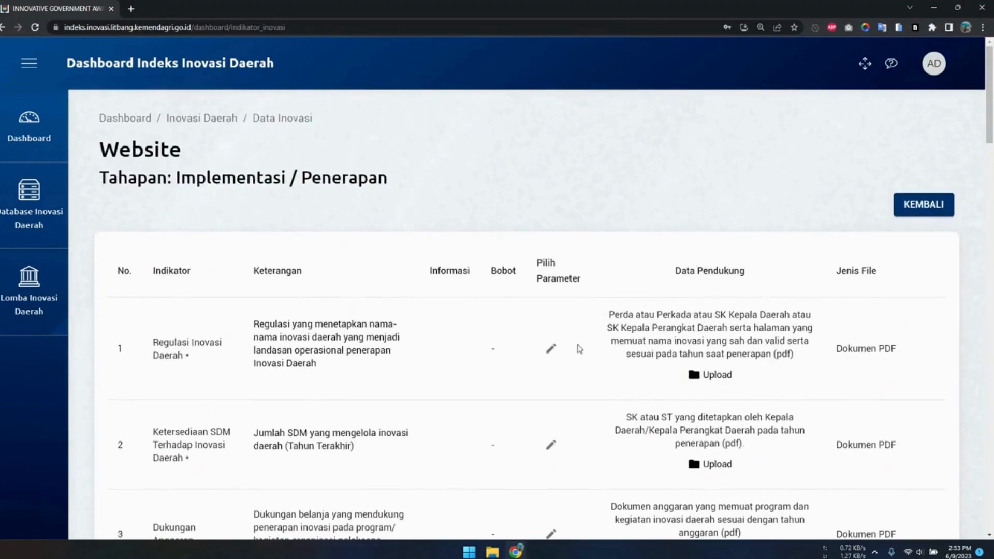
Set the parameter of indicator 1, Regulasi Inovasi Daerah, to "Peraturan Kepala Daerah / Peraturan Daerah", save it and check its Informasi entry
{"action": "left_click", "coordinate": [552, 351]}
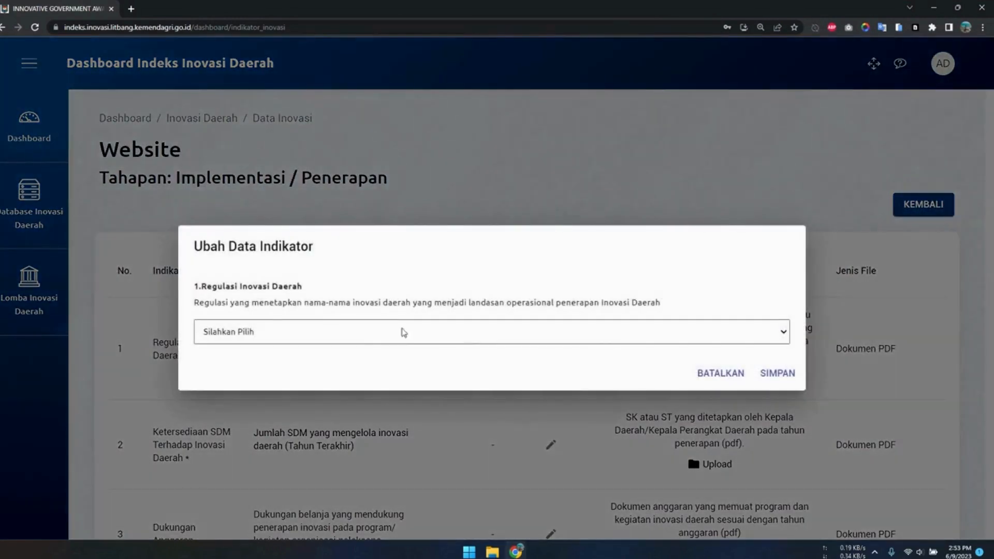
{"action": "left_click", "coordinate": [361, 332]}
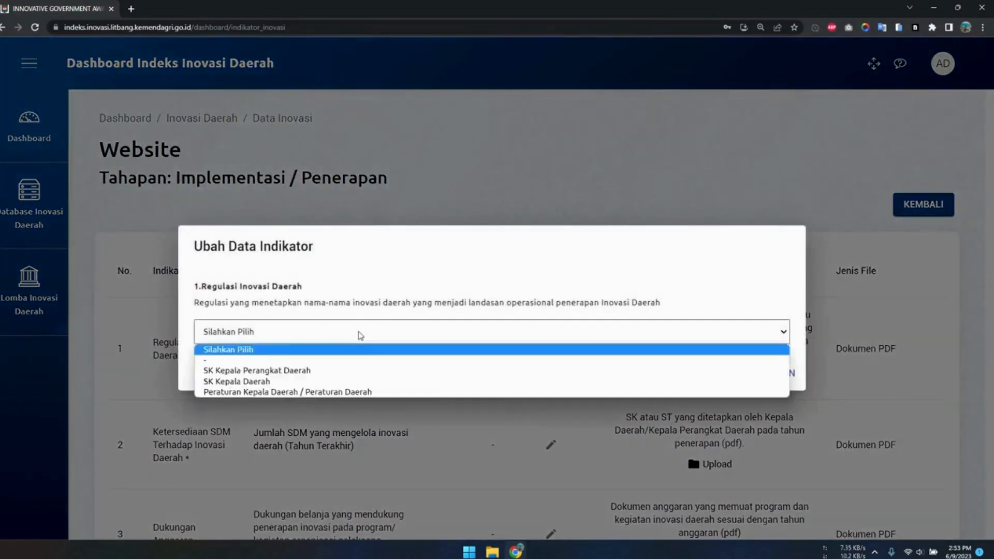
{"action": "left_click", "coordinate": [293, 392]}
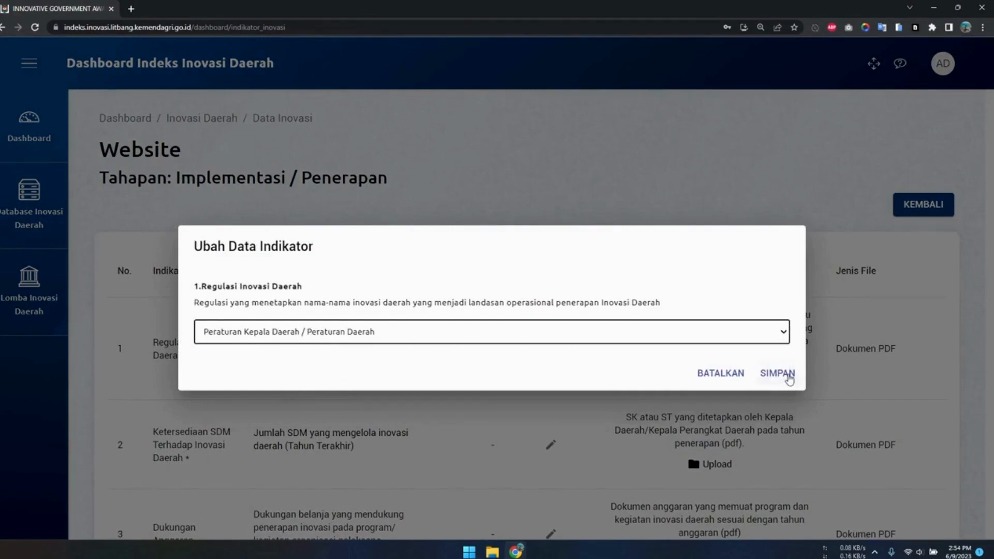
{"action": "left_click", "coordinate": [787, 373]}
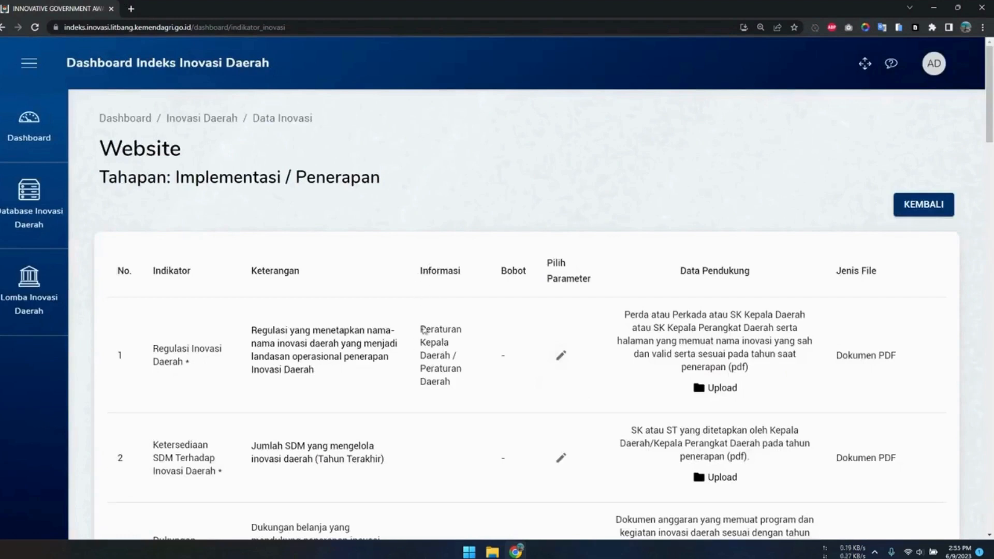
{"action": "left_click_drag", "start_coordinate": [422, 327], "coordinate": [453, 388]}
{"action": "left_click", "coordinate": [425, 358]}
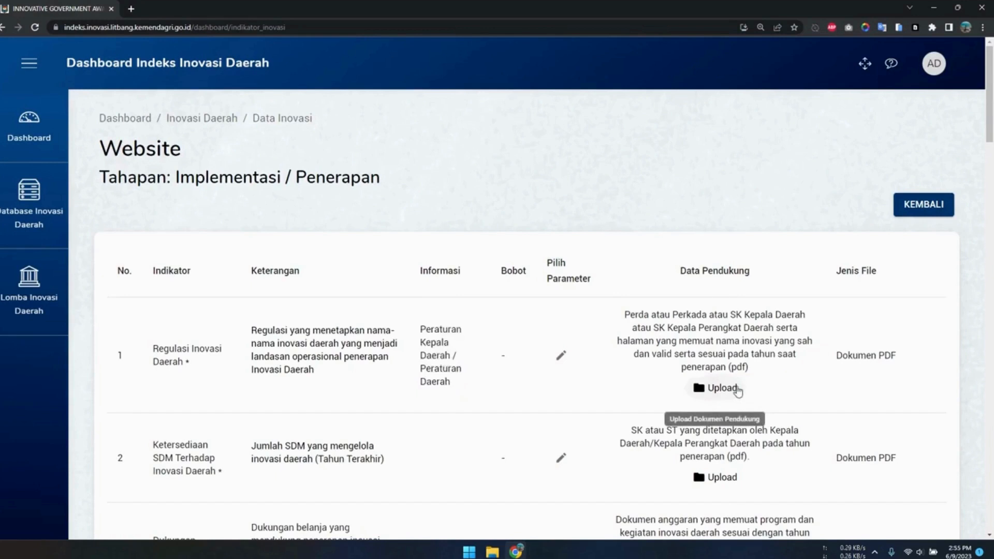
Start a supporting document upload for Regulasi Inovasi Daerah and attach "Perda Nomor 8 Tahun 2019 tentang Inovasi Daerah.pdf" from D:\1\Perda
{"action": "left_click", "coordinate": [718, 400]}
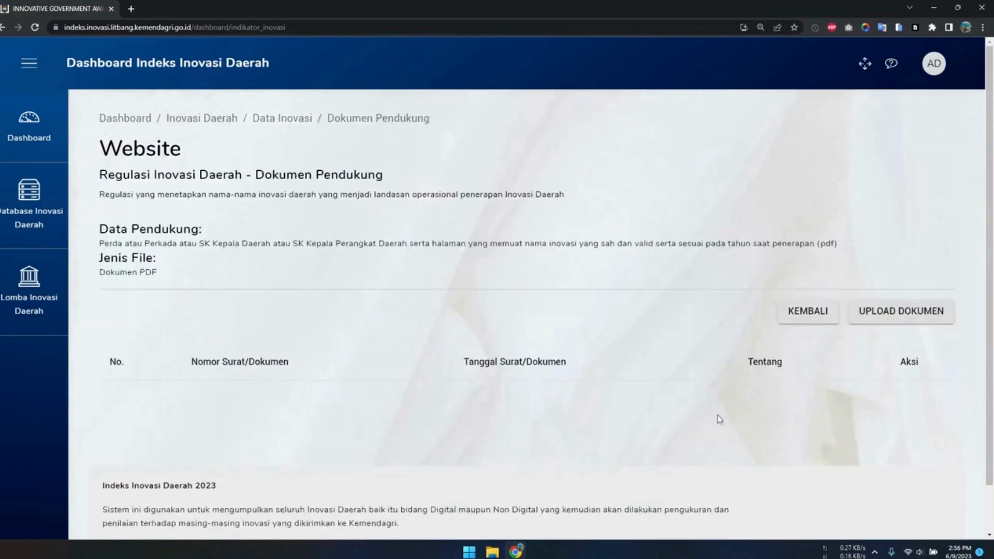
{"action": "left_click", "coordinate": [873, 315]}
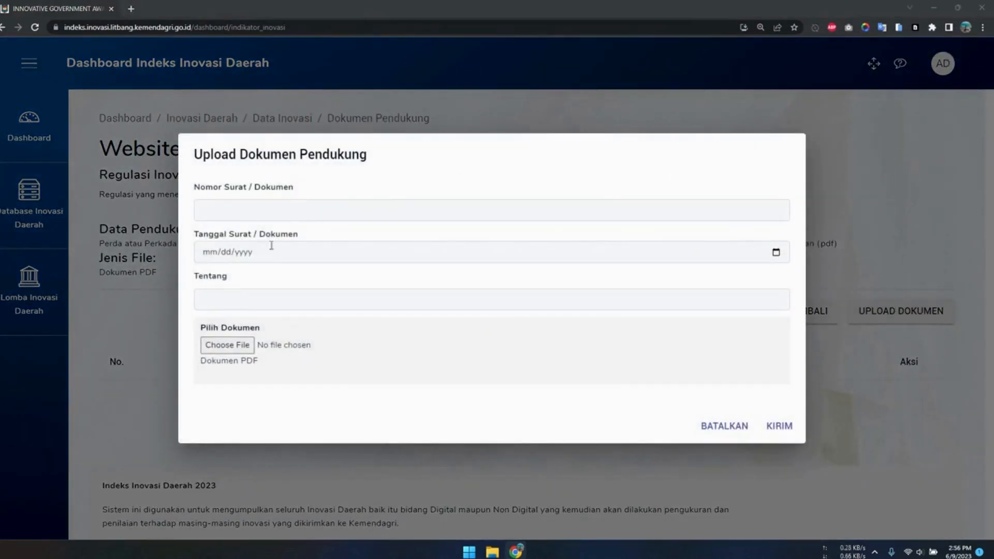
{"action": "left_click", "coordinate": [300, 347]}
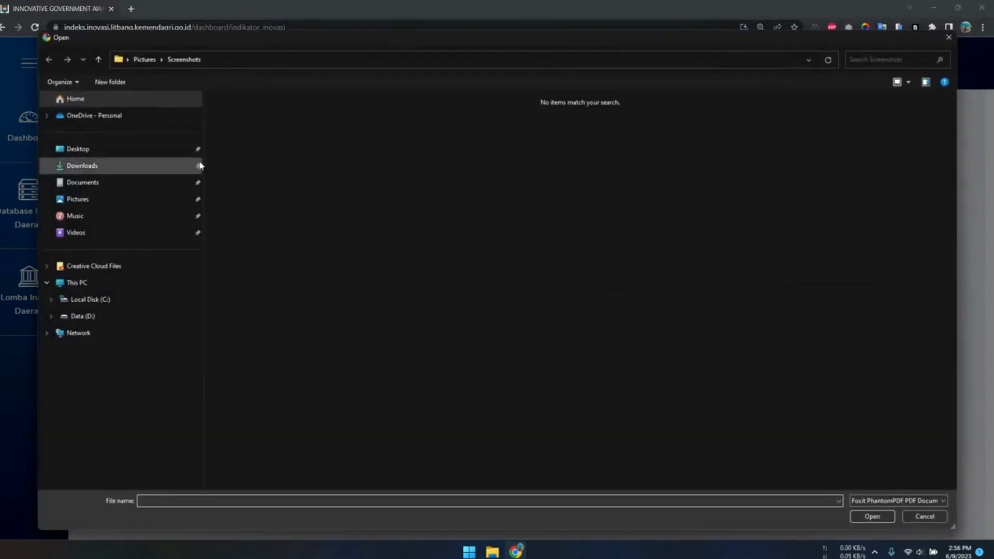
{"action": "left_click", "coordinate": [774, 60]}
{"action": "type", "text": "D:\\1\\Perda"}
{"action": "key", "text": "Return"}
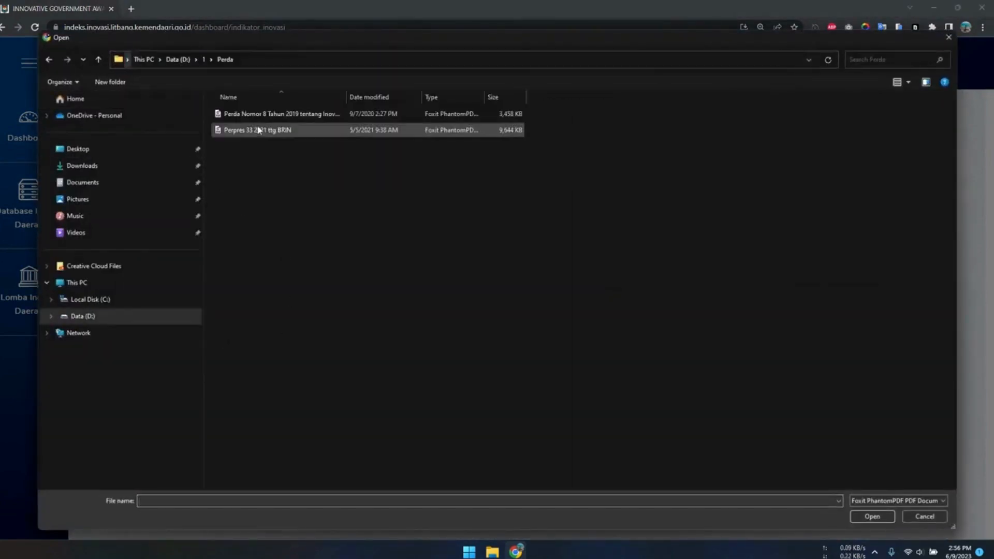
{"action": "double_click", "coordinate": [253, 110]}
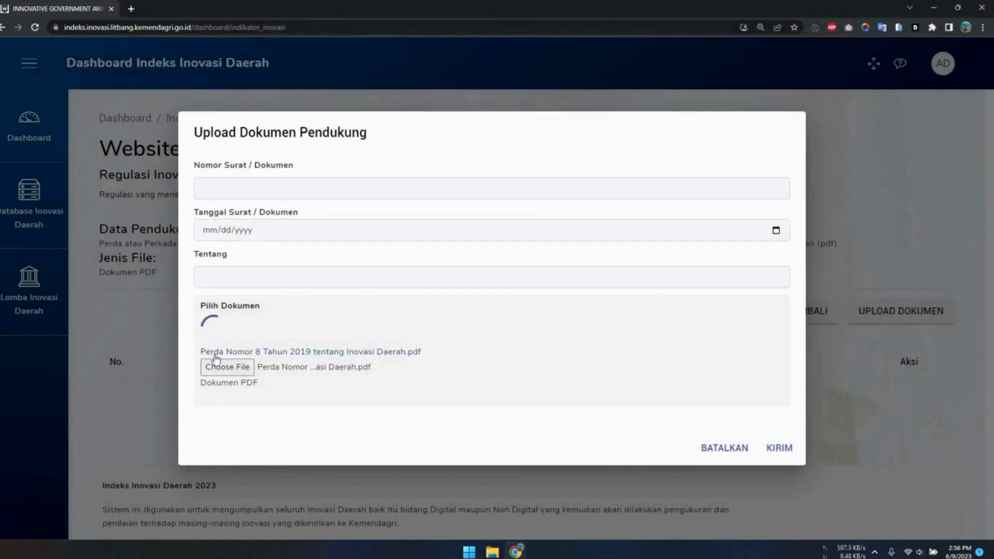
Enter "Peraturan Daerah Pemerintah Provinsi Maluku Utara 2019" as the Nomor Surat / Dokumen
{"action": "left_click", "coordinate": [269, 194]}
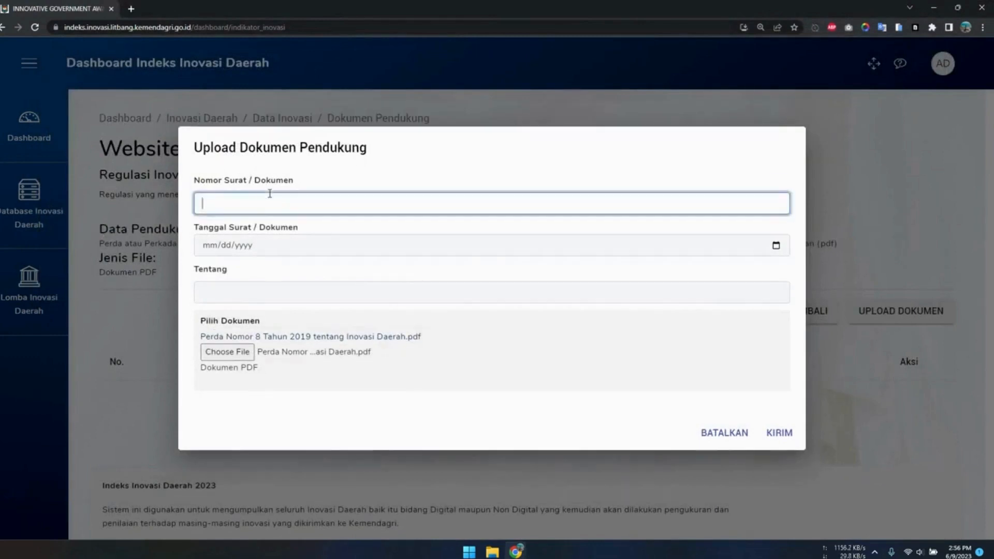
{"action": "type", "text": "Peraturan Daerah Pemerin"}
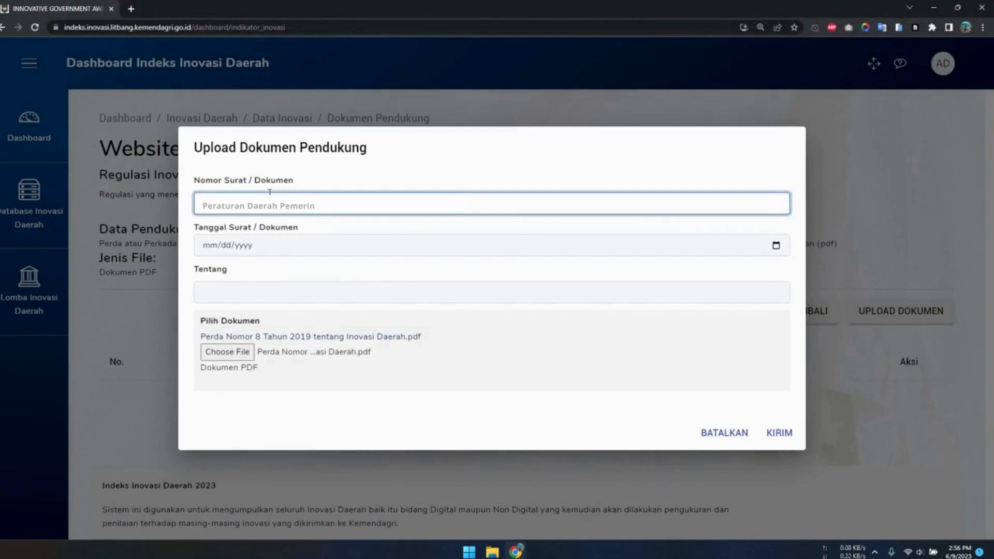
{"action": "type", "text": "tah Provinsi Maluku Utara 2019"}
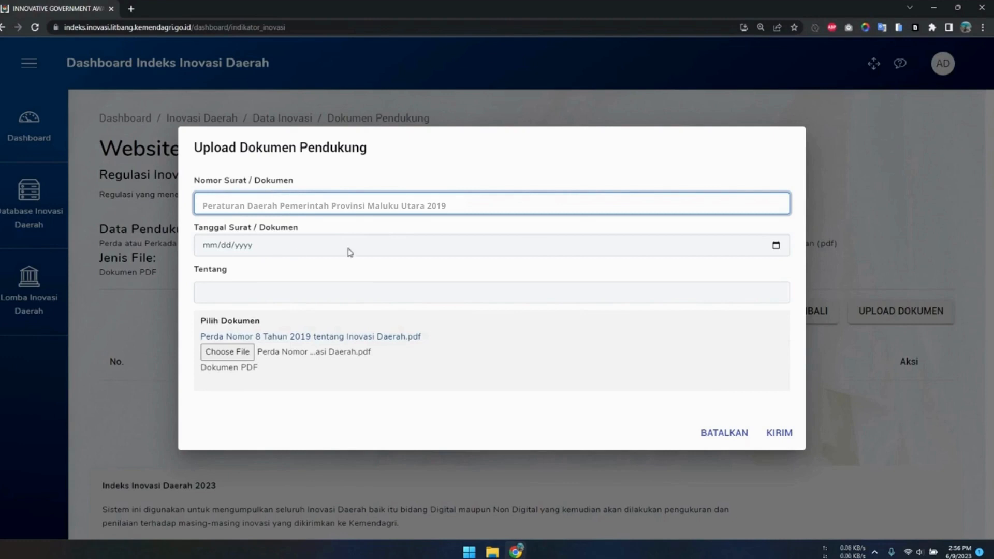
Set the Tanggal Surat / Dokumen to 11/04/2019
{"action": "left_click", "coordinate": [775, 245]}
{"action": "left_click", "coordinate": [220, 271]}
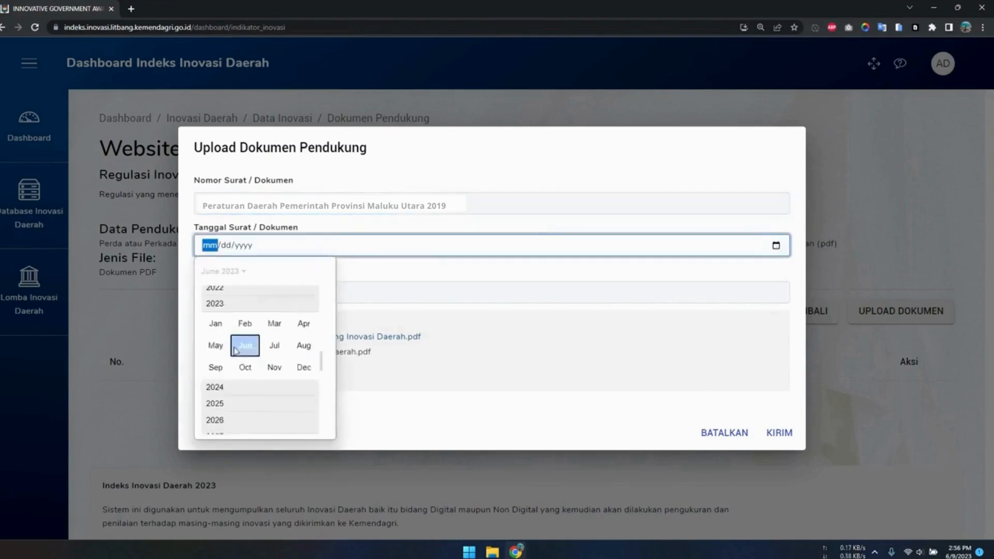
{"action": "scroll", "coordinate": [222, 321], "scroll_direction": "up", "scroll_amount": 2}
{"action": "left_click", "coordinate": [222, 322]}
{"action": "scroll", "coordinate": [224, 290], "scroll_direction": "up", "scroll_amount": 3}
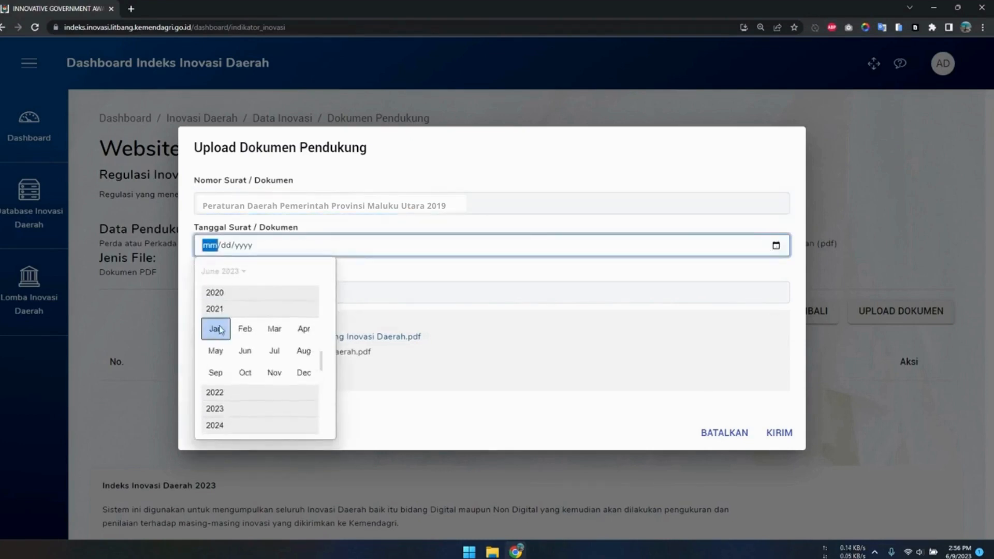
{"action": "left_click", "coordinate": [226, 323]}
{"action": "left_click", "coordinate": [271, 358]}
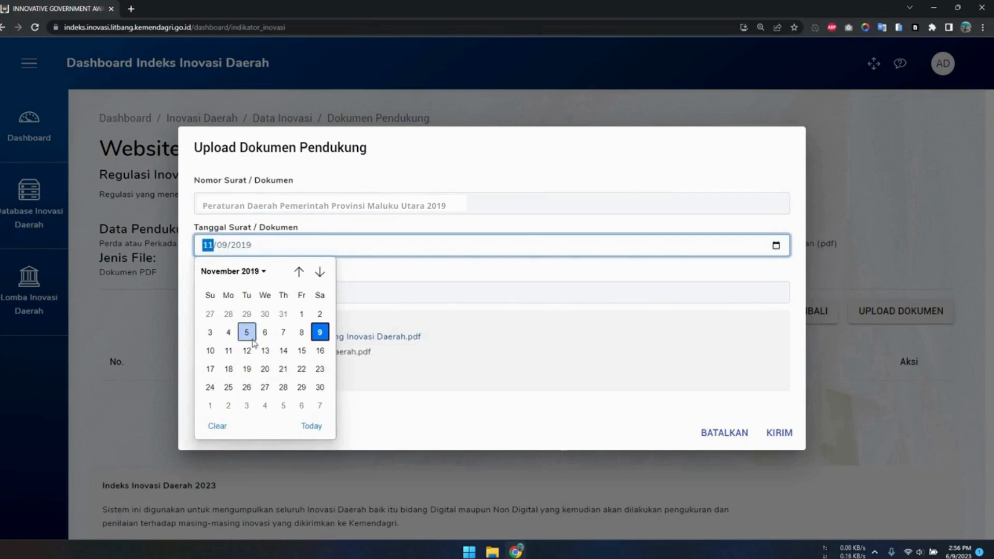
{"action": "left_click", "coordinate": [228, 333]}
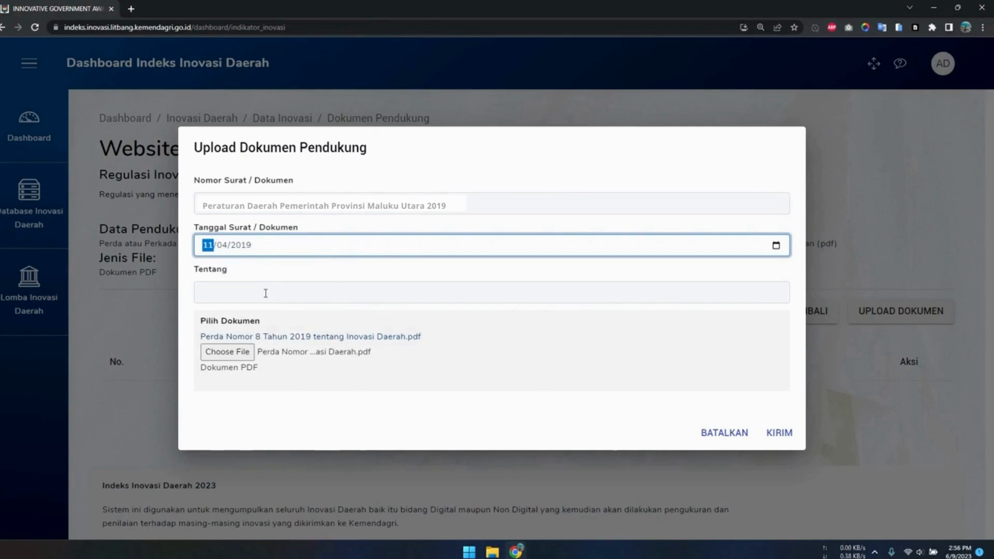
Enter "Inovasi Daerah" in the Tentang field and submit the supporting document
{"action": "left_click", "coordinate": [332, 292]}
{"action": "type", "text": "Ino"}
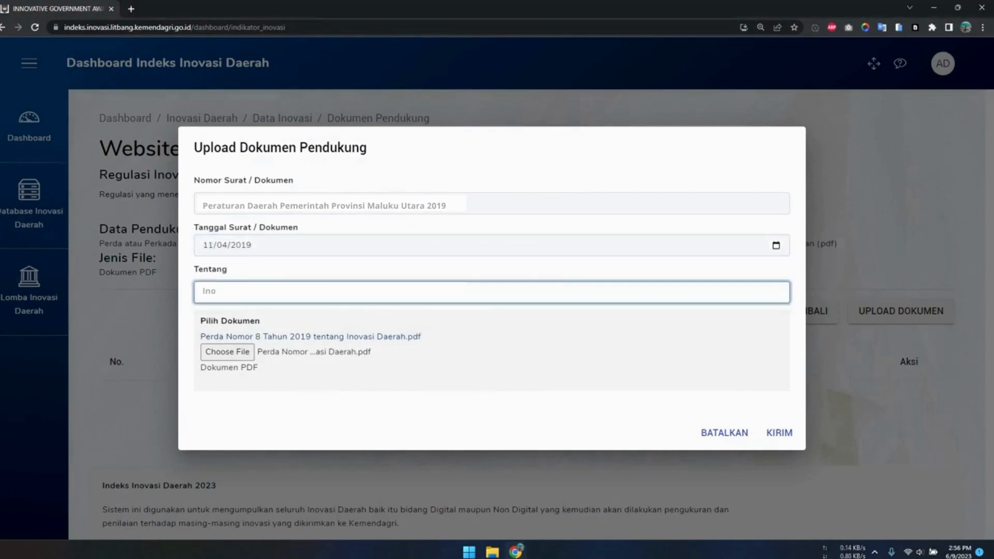
{"action": "type", "text": "vasi Daerah"}
{"action": "left_click", "coordinate": [781, 437]}
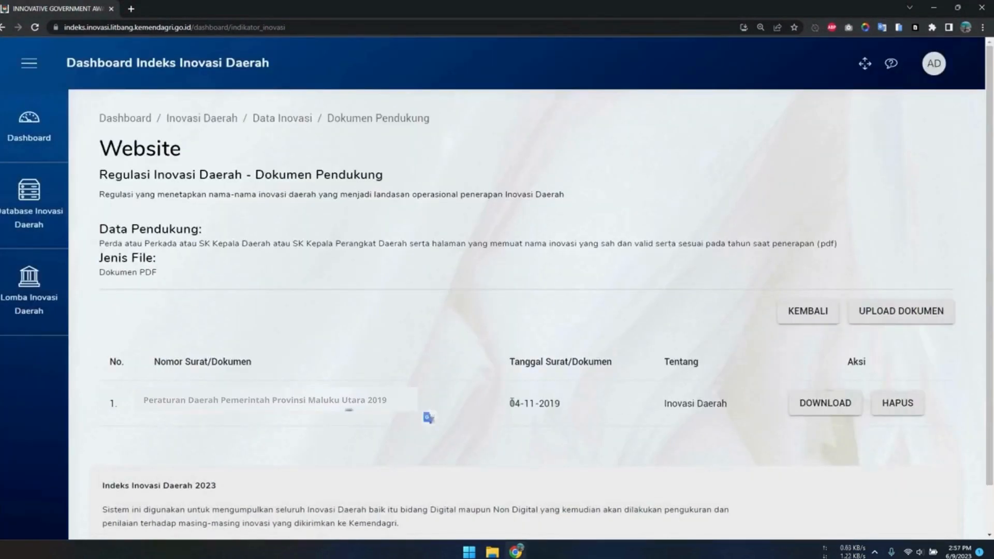
Check the uploaded document's date in the table, and open and cancel the form for uploading another document
{"action": "left_click_drag", "start_coordinate": [509, 404], "coordinate": [586, 408]}
{"action": "left_click", "coordinate": [549, 402]}
{"action": "left_click", "coordinate": [936, 315]}
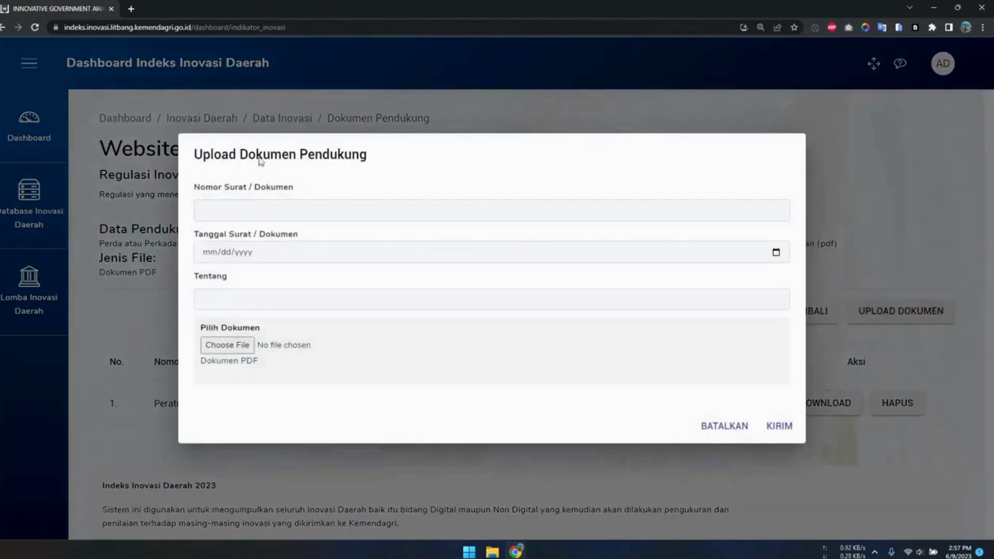
{"action": "left_click", "coordinate": [727, 430]}
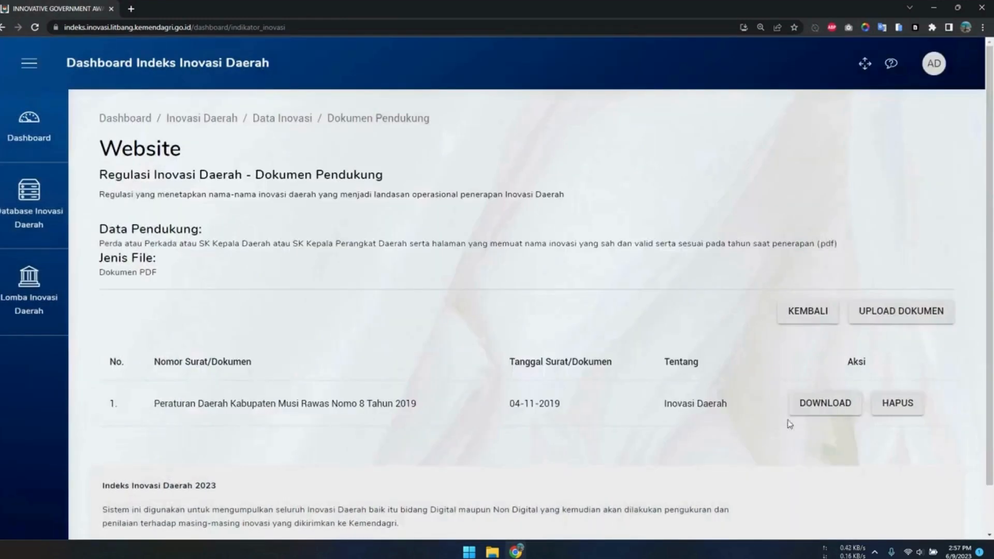
Return to the indicator list, and view and cancel the parameter selection for indicator 2, Ketersediaan SDM Terhadap Inovasi Daerah
{"action": "left_click", "coordinate": [805, 311]}
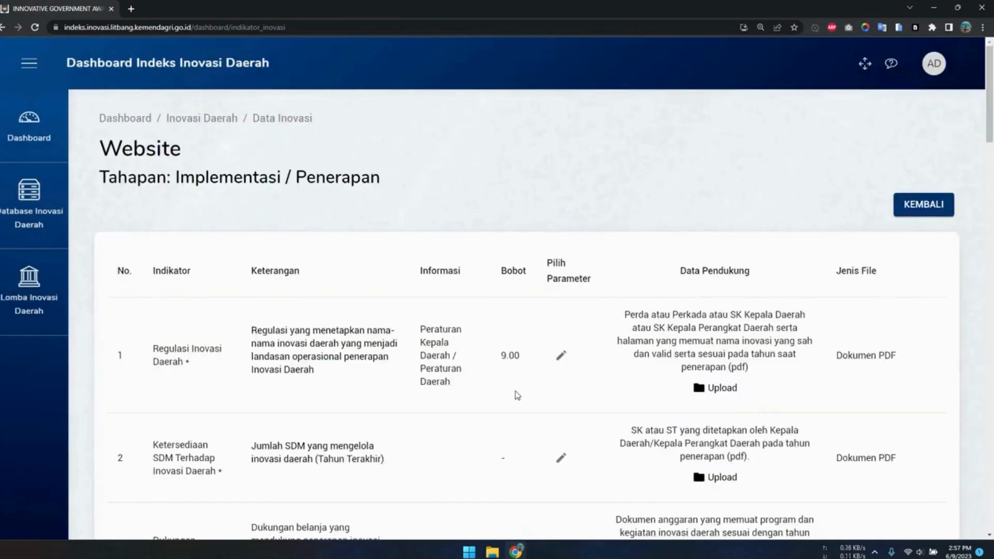
{"action": "scroll", "coordinate": [517, 395], "scroll_direction": "down", "scroll_amount": 1}
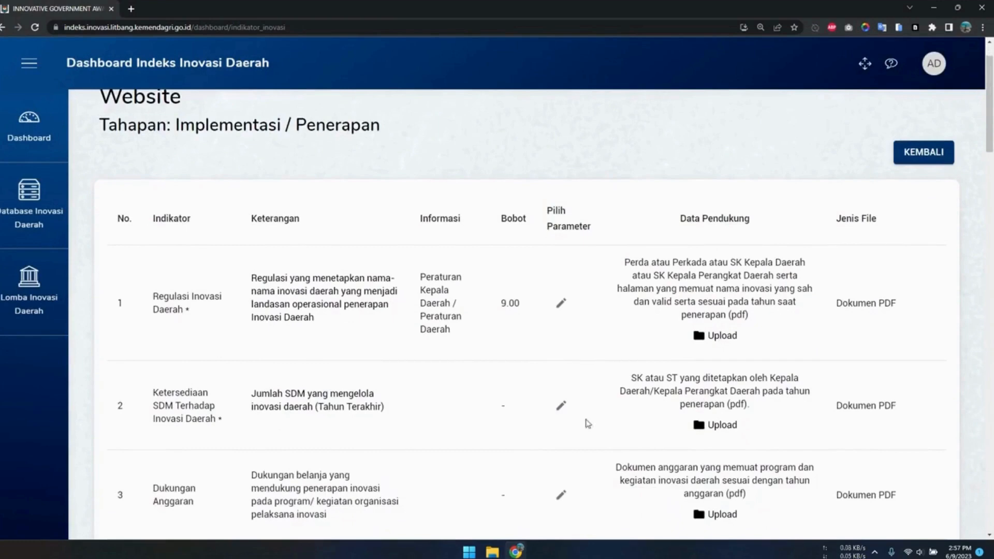
{"action": "left_click", "coordinate": [562, 406]}
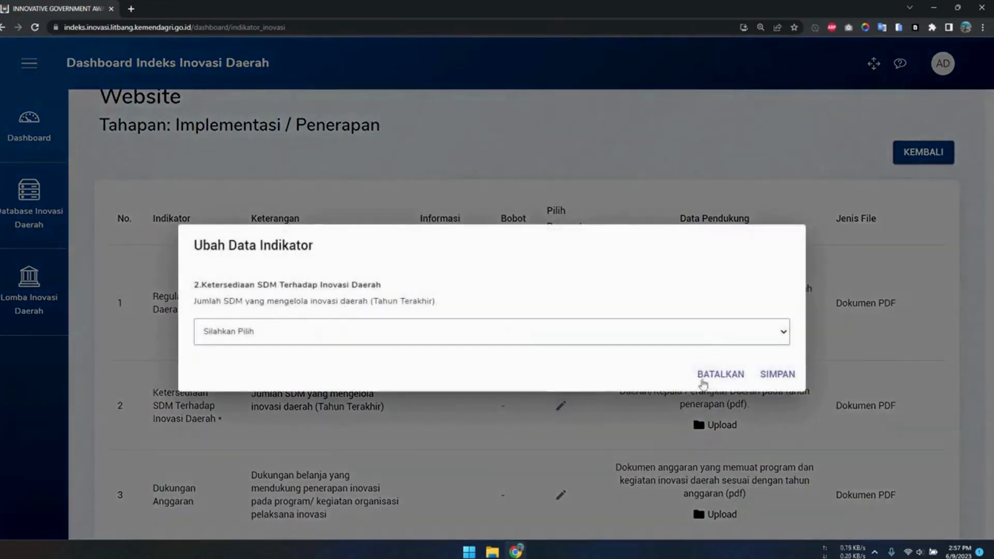
{"action": "left_click", "coordinate": [699, 339]}
{"action": "left_click", "coordinate": [698, 301]}
{"action": "left_click", "coordinate": [730, 377]}
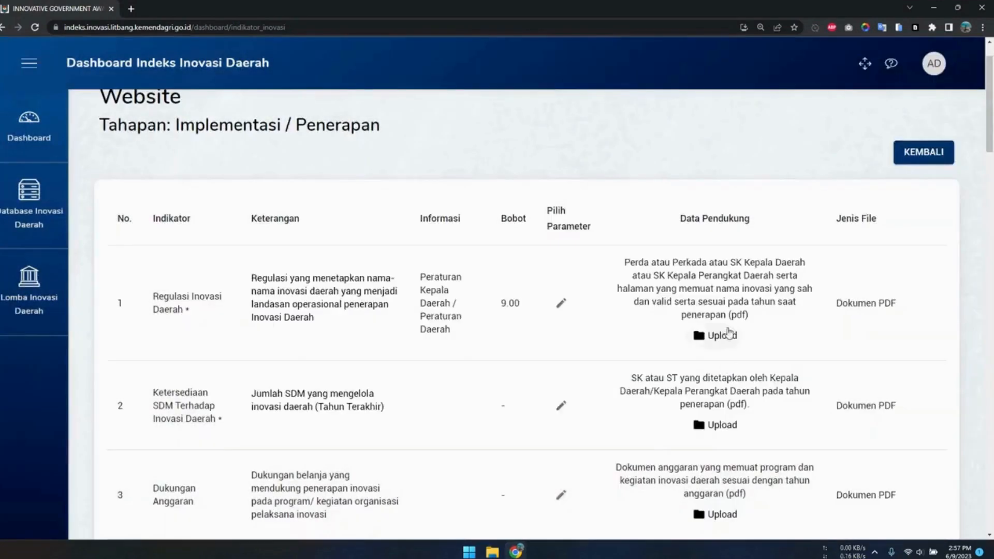
View the supporting documents page for indicator 2, Ketersediaan SDM Terhadap Inovasi Daerah, return to the indicator list, and check the Bobot of Regulasi Inovasi Daerah
{"action": "left_click", "coordinate": [732, 431]}
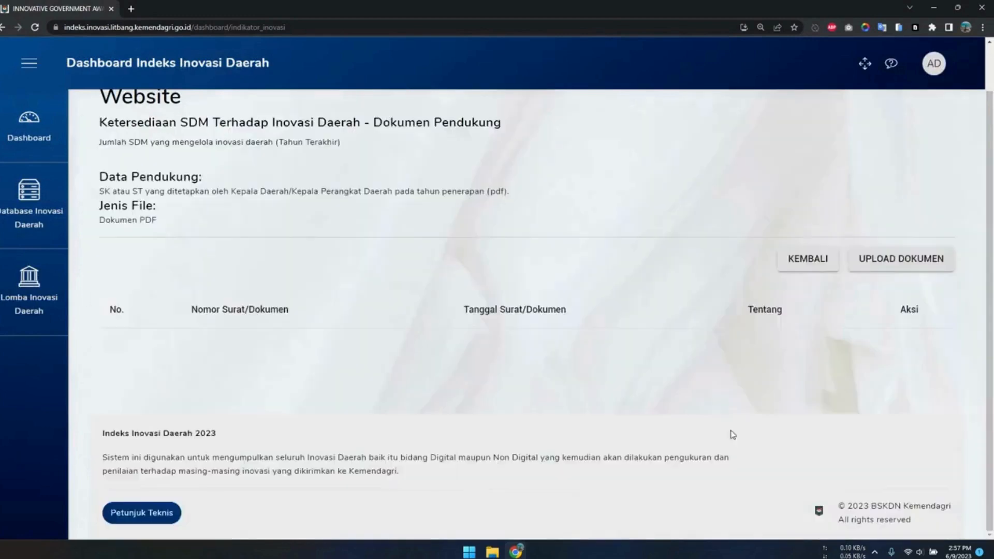
{"action": "left_click", "coordinate": [814, 265]}
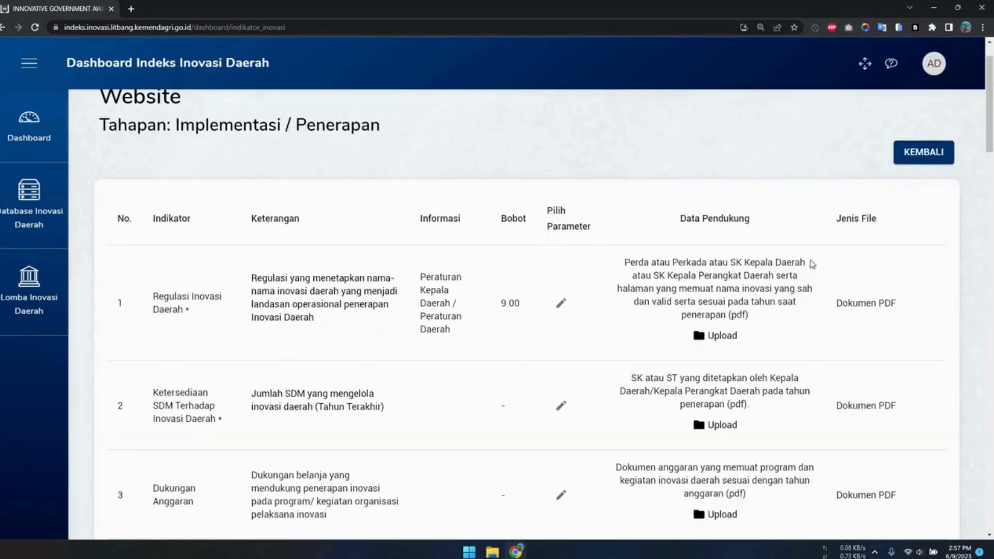
{"action": "left_click_drag", "start_coordinate": [500, 303], "coordinate": [549, 308]}
Return to the regional innovation list and check the Estimasi Skor Kematangan of the Website innovation
{"action": "left_click", "coordinate": [921, 155]}
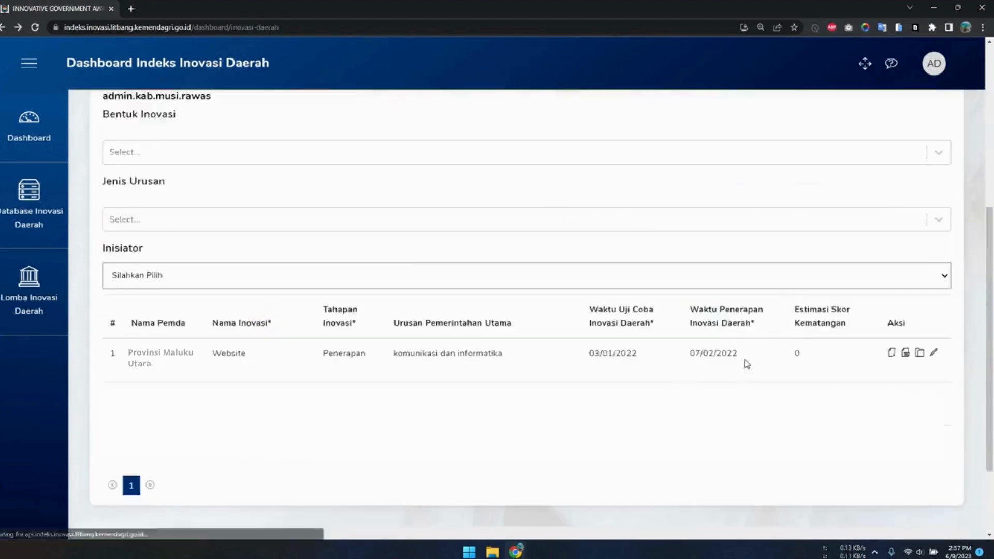
{"action": "left_click_drag", "start_coordinate": [795, 354], "coordinate": [817, 357]}
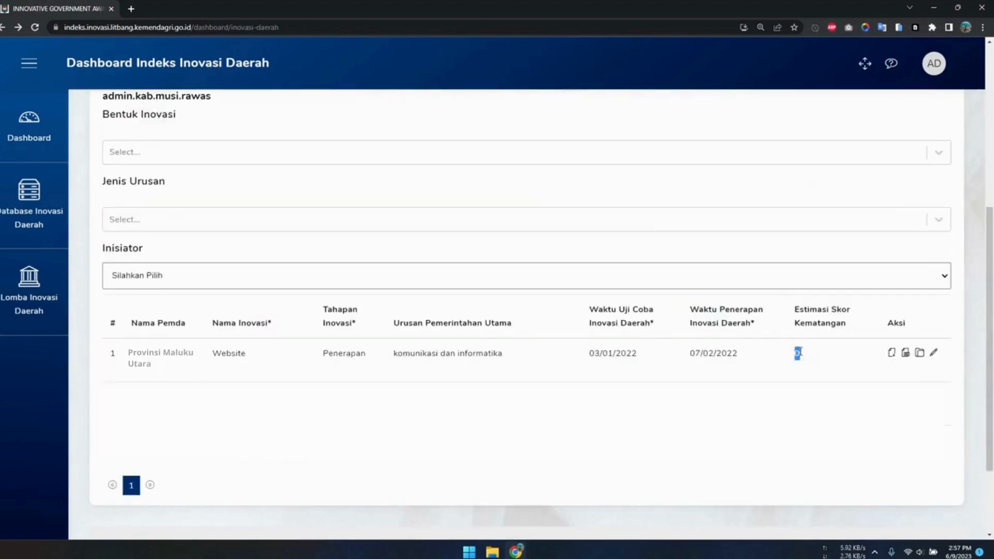
{"action": "left_click", "coordinate": [799, 352]}
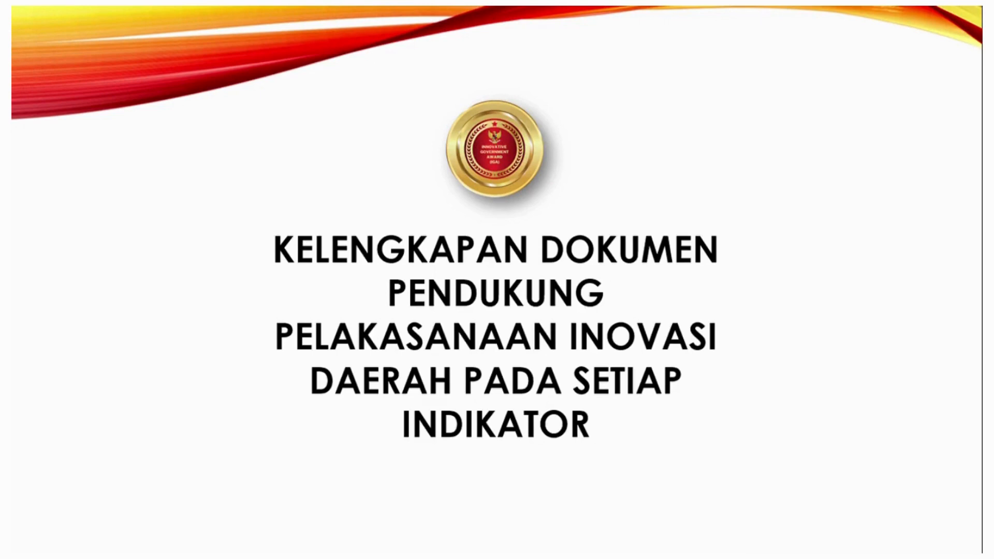
{"action": "key", "text": "Right"}
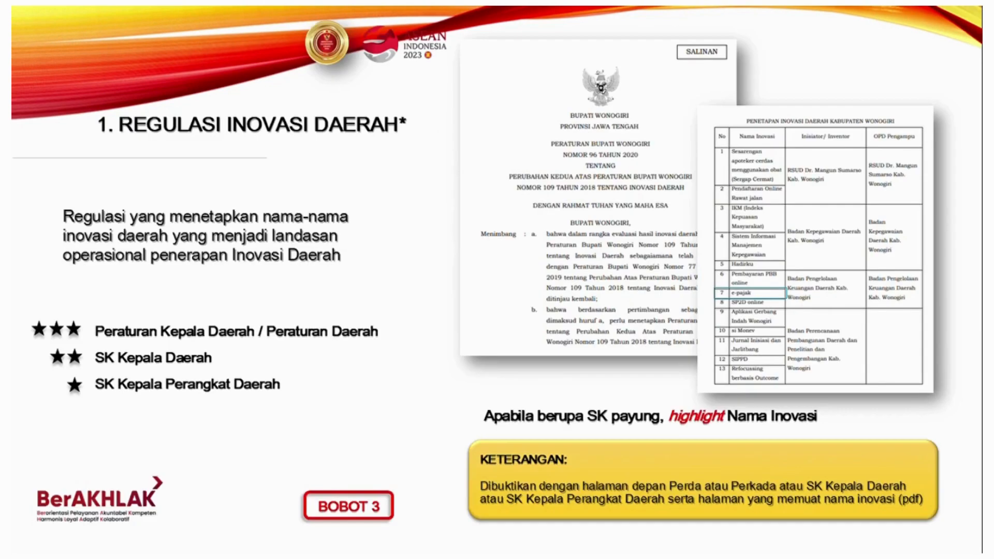